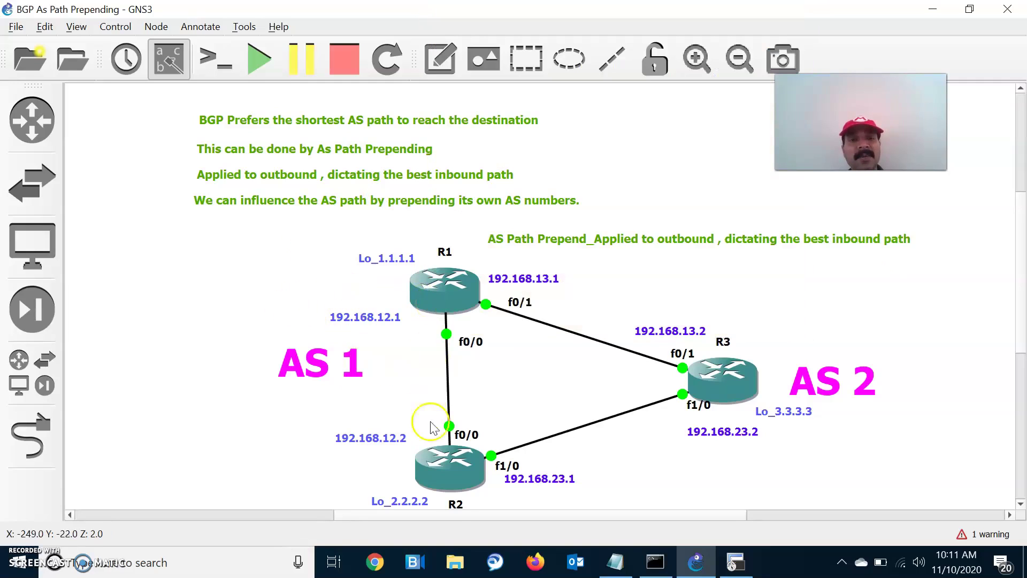
Switch from the topology diagram to the SecureCRT terminal and bring up router R1's console session.
click(447, 480)
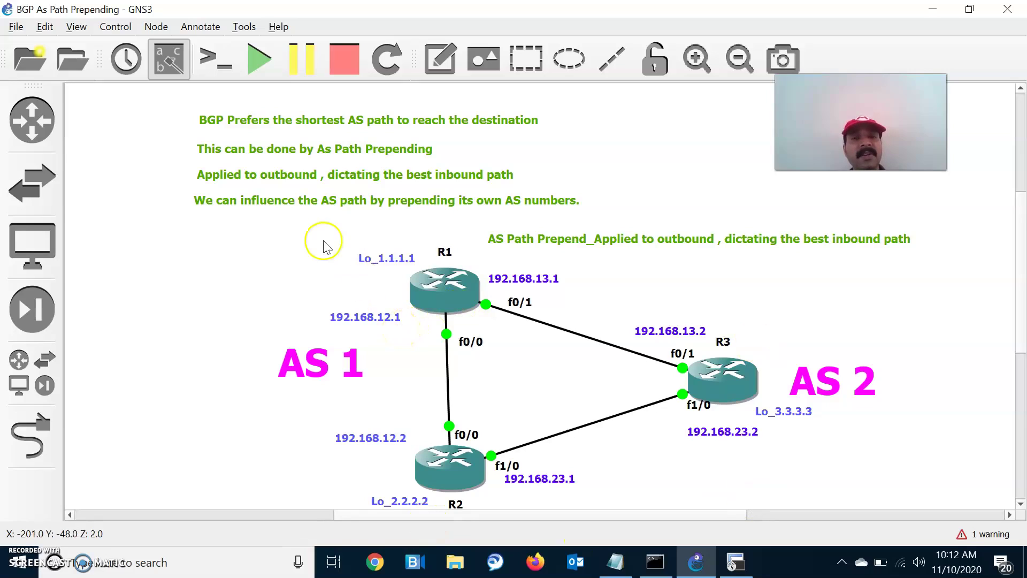
click(732, 559)
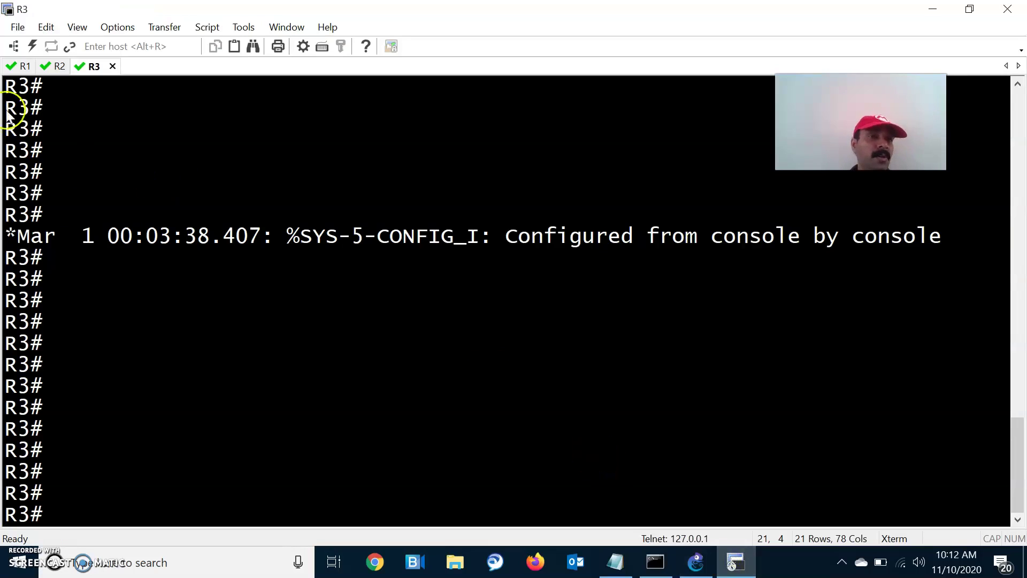
click(22, 66)
key(Return)
key(Return)
key(Return)
key(Return)
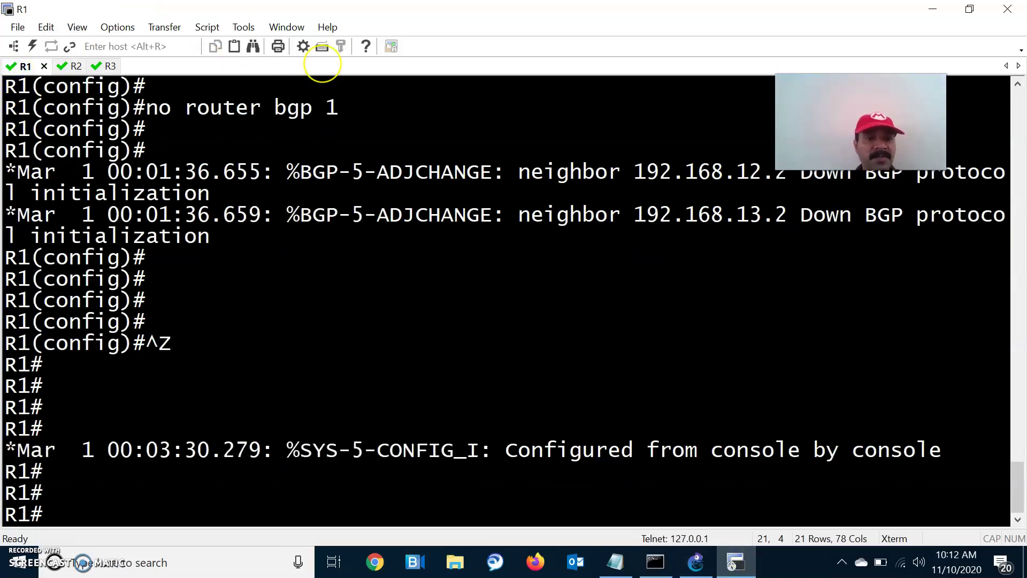
Enter global configuration mode on R1 and start the BGP process for AS 1.
text(conf t)
key(Return)
key(Return)
key(Return)
text(router)
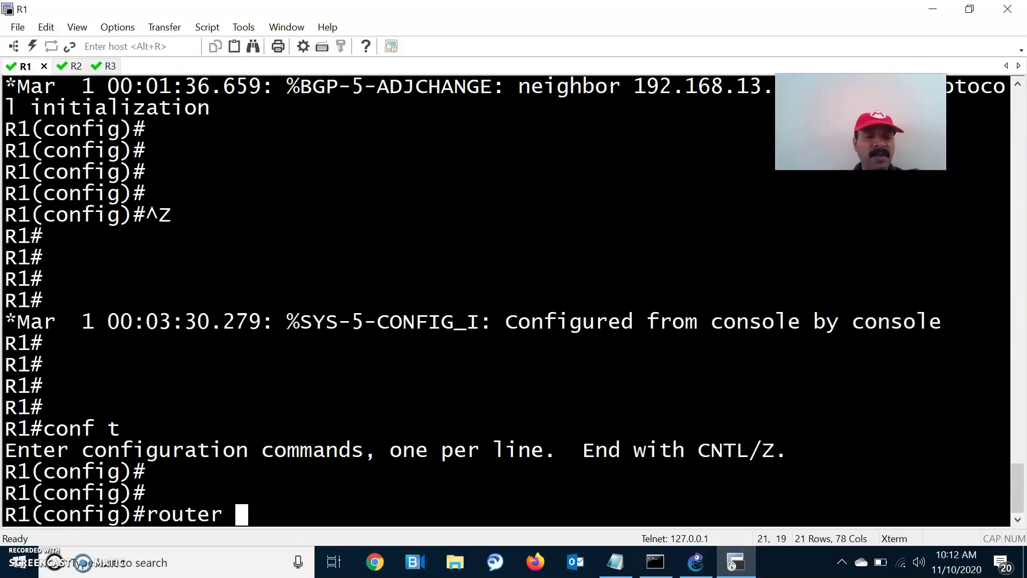
text( bgp 1)
key(Return)
key(Return)
key(Return)
Check the topology in GNS3 and define 192.168.12.2 as a BGP neighbor on R1 with remote-as 1.
key(alt+Tab)
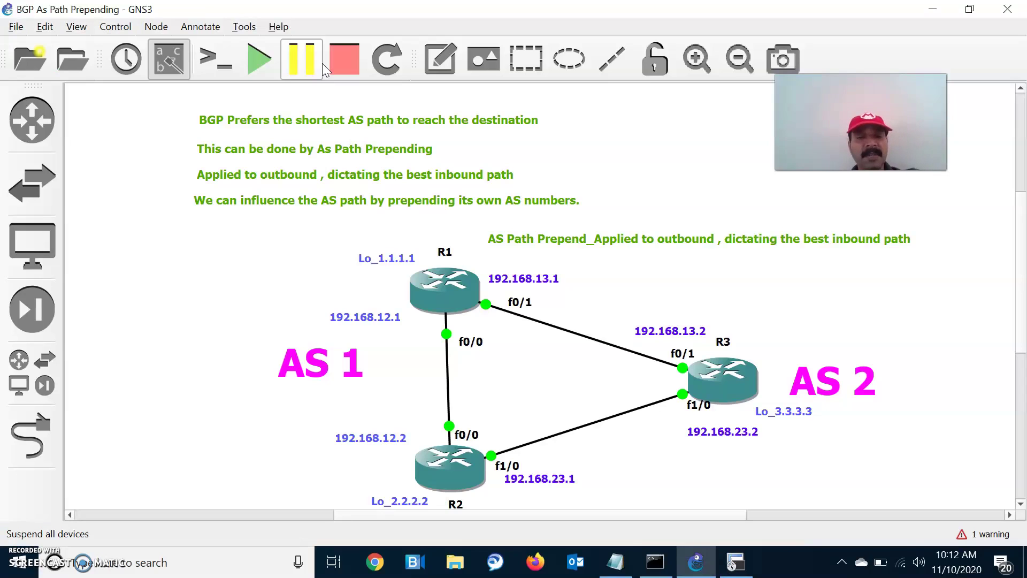
key(alt+Tab)
text(nei)
key(Tab)
text(1)
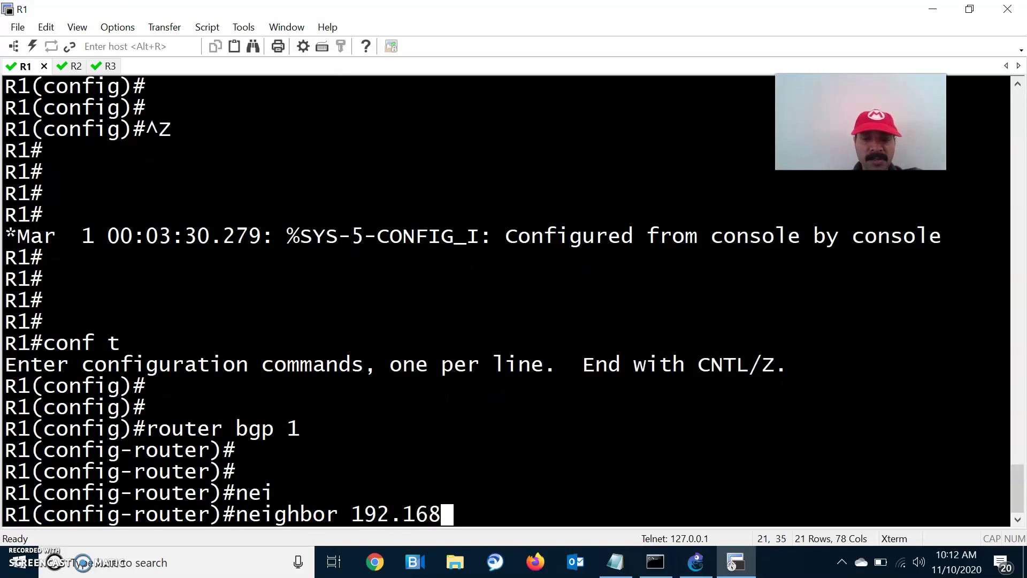
text(92.168.12.2 remot)
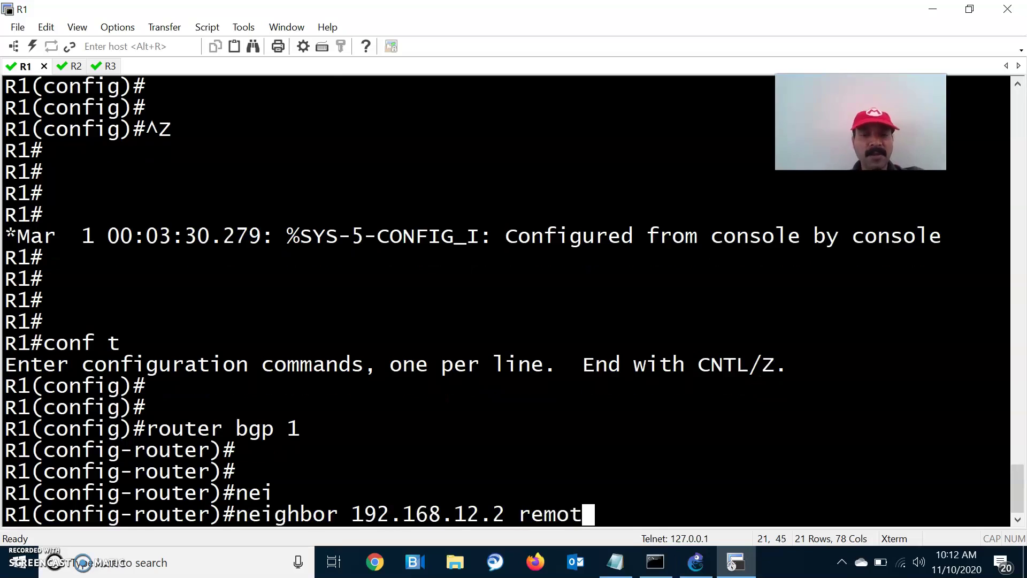
key(Tab)
key(Return)
Define 192.168.13.2 as a BGP neighbor on R1 with remote-as 2 and leave configuration mode.
key(Up)
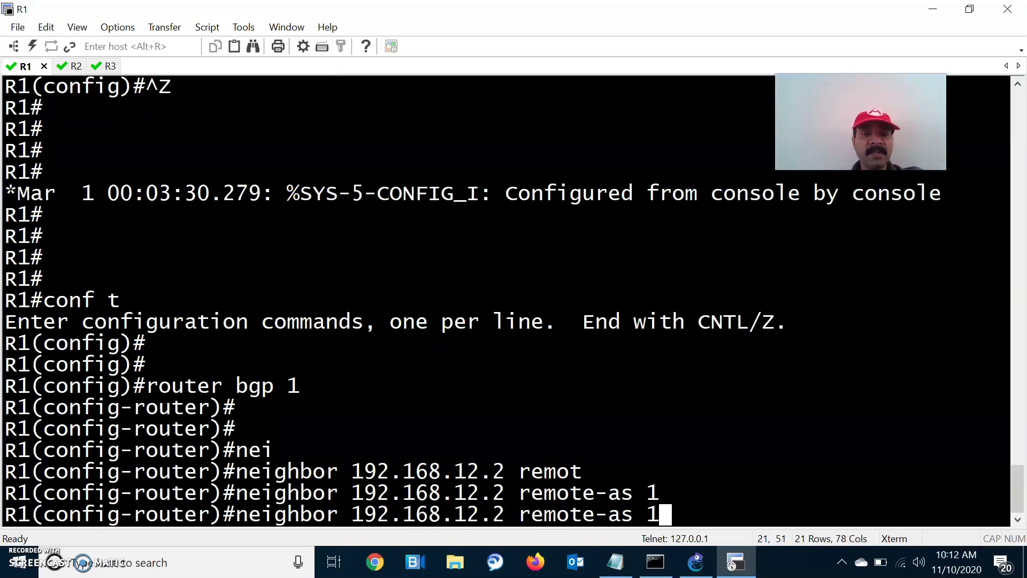
key(alt+Tab)
key(alt+Tab)
key(Left)
key(Left)
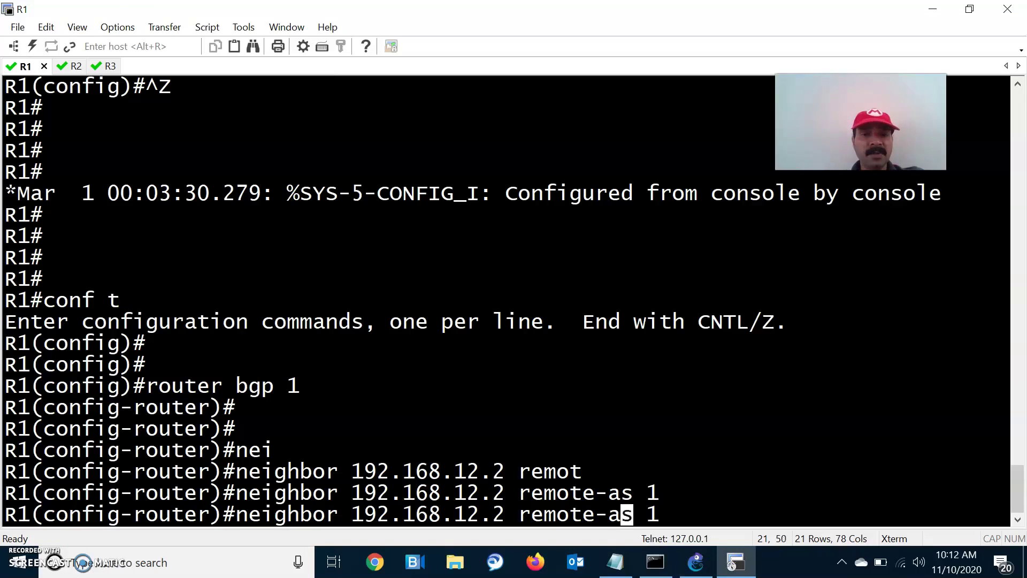
key(BackSpace)
text(3)
key(Right)
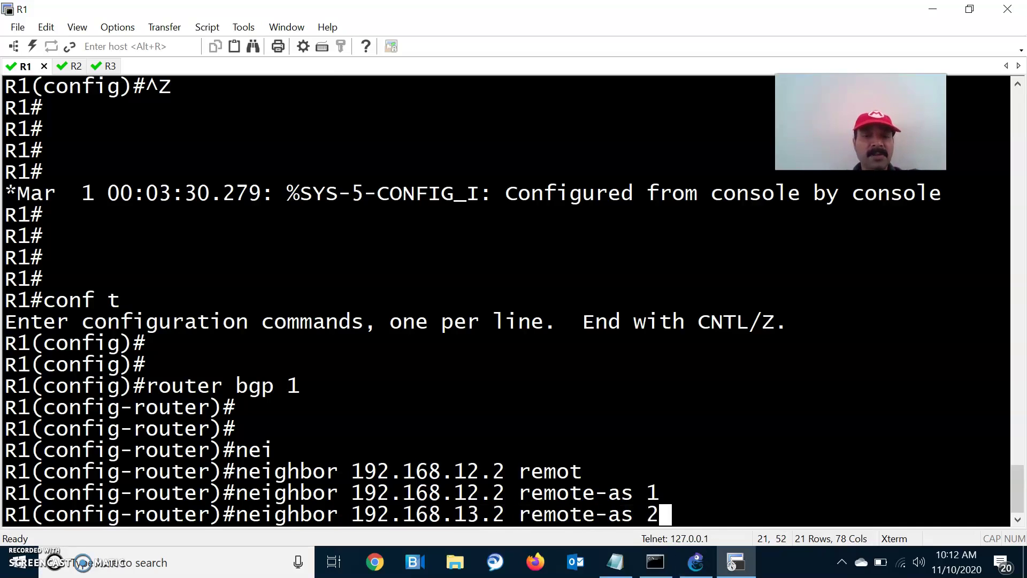
key(Return)
key(ctrl+z)
key(Return)
key(Return)
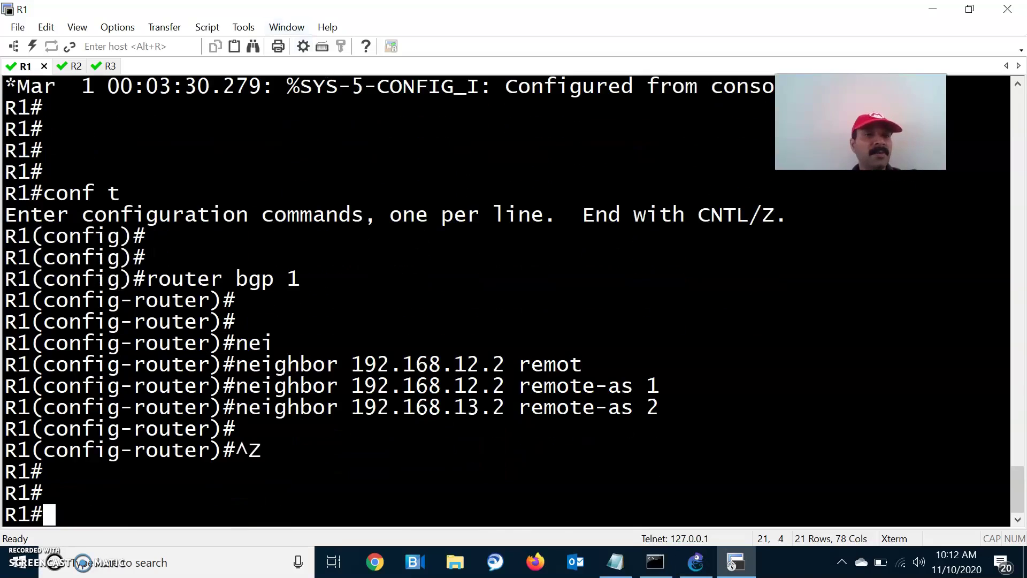
Enter global configuration mode on R2's console and start the BGP process for AS 1.
click(68, 65)
text(conf t)
key(Return)
key(Return)
key(Return)
key(Return)
text(router bgp )
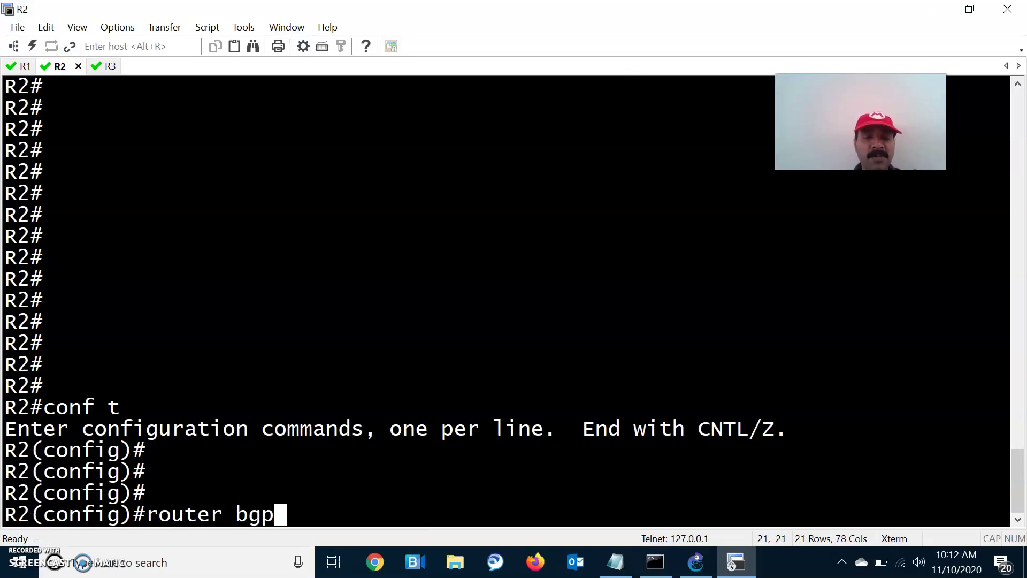
text(1)
key(Return)
key(Return)
Define 192.168.12.1 as a BGP neighbor on R2 with remote-as 1.
text(ne)
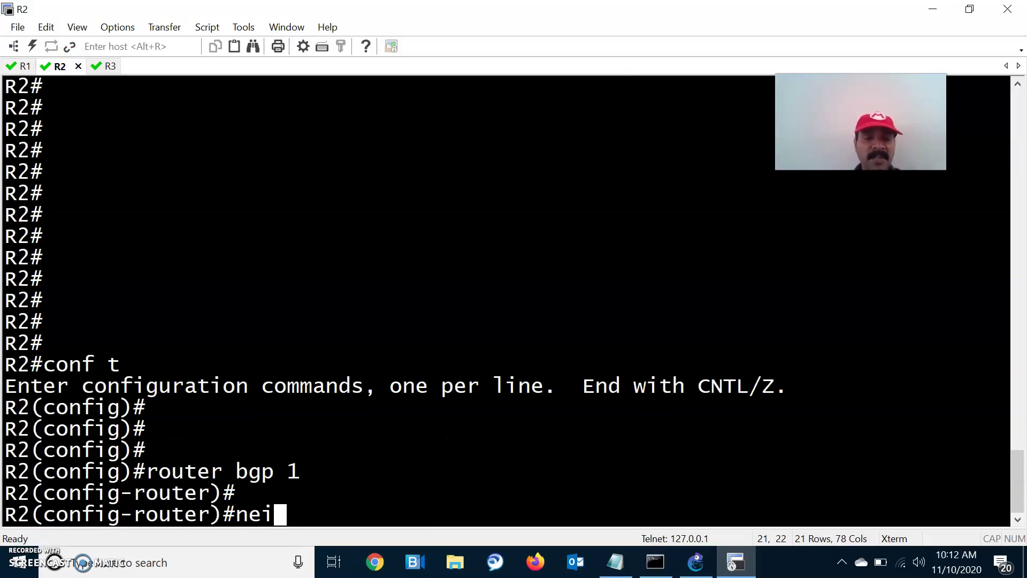
text(i)
key(Tab)
text(192.168.)
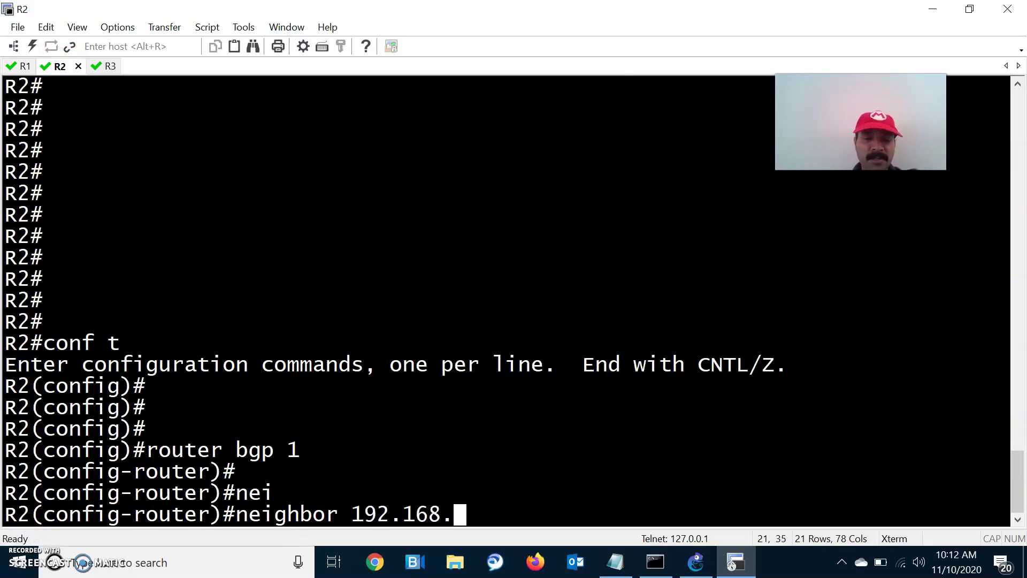
text(12.1 rem)
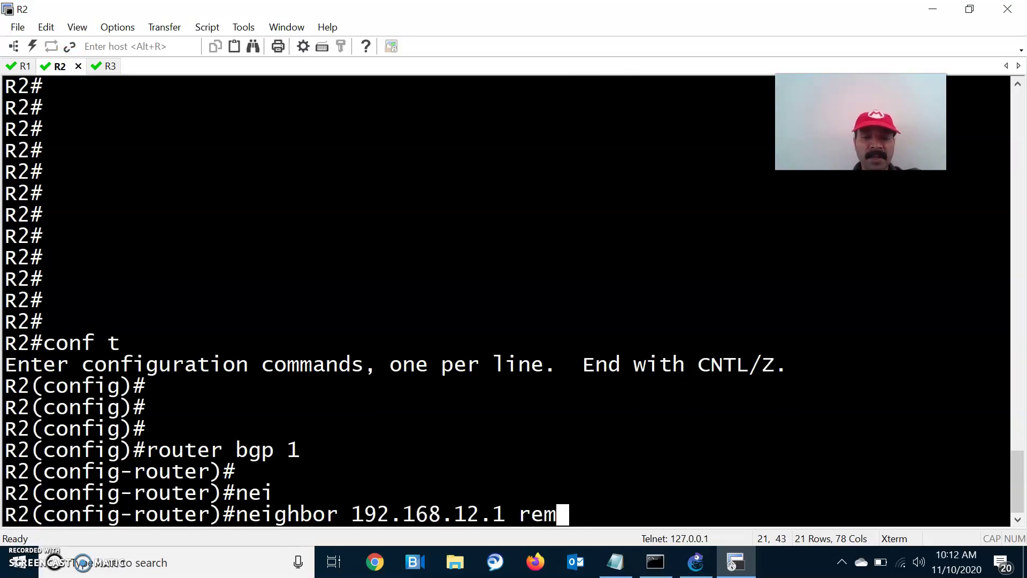
text(ot)
key(Tab)
text(e-as 1)
key(Return)
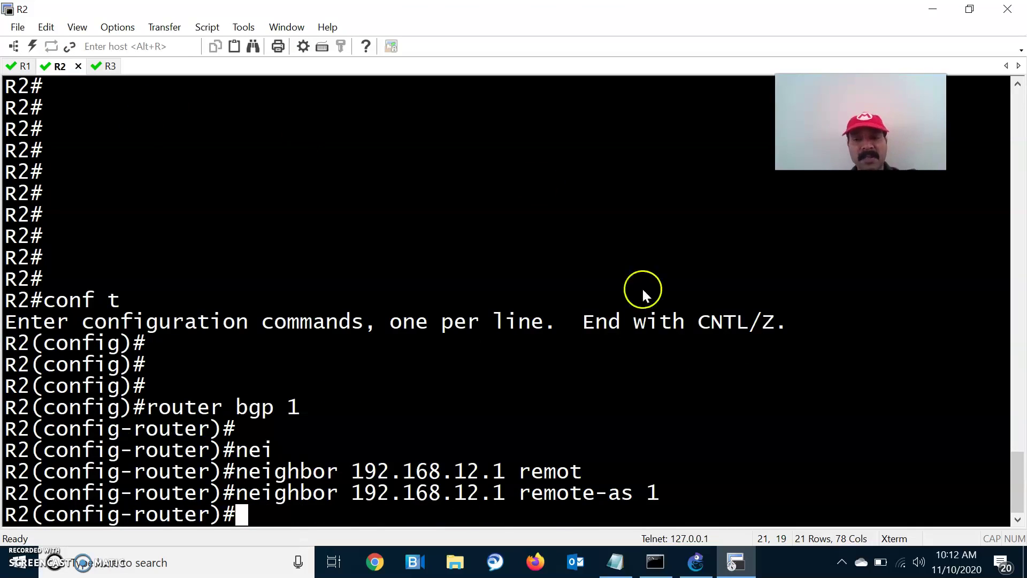
Check R2's link in the GNS3 topology, define 192.168.23.2 as its BGP neighbor with remote-as 2, and leave configuration mode.
click(695, 561)
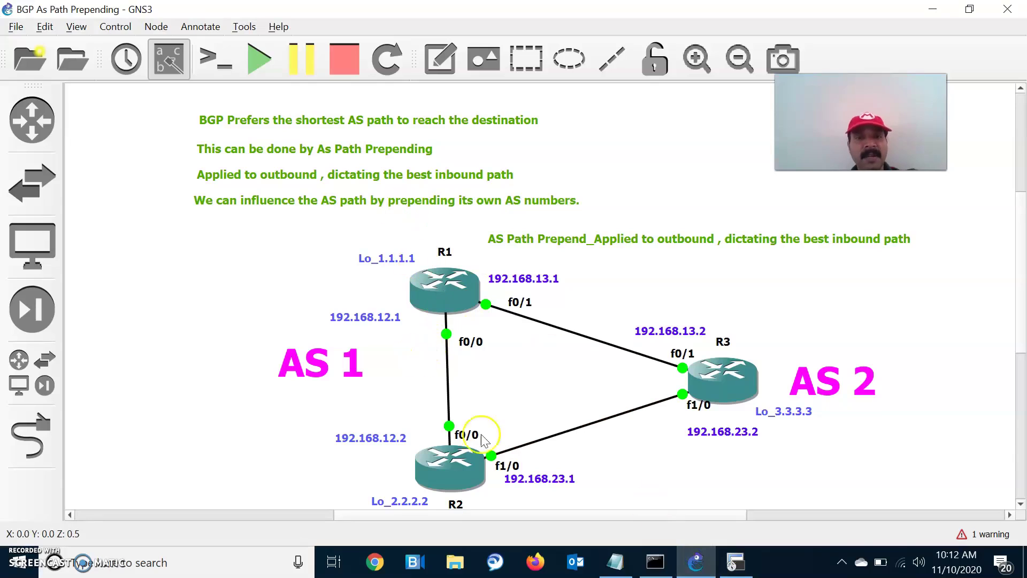
key(alt+Tab)
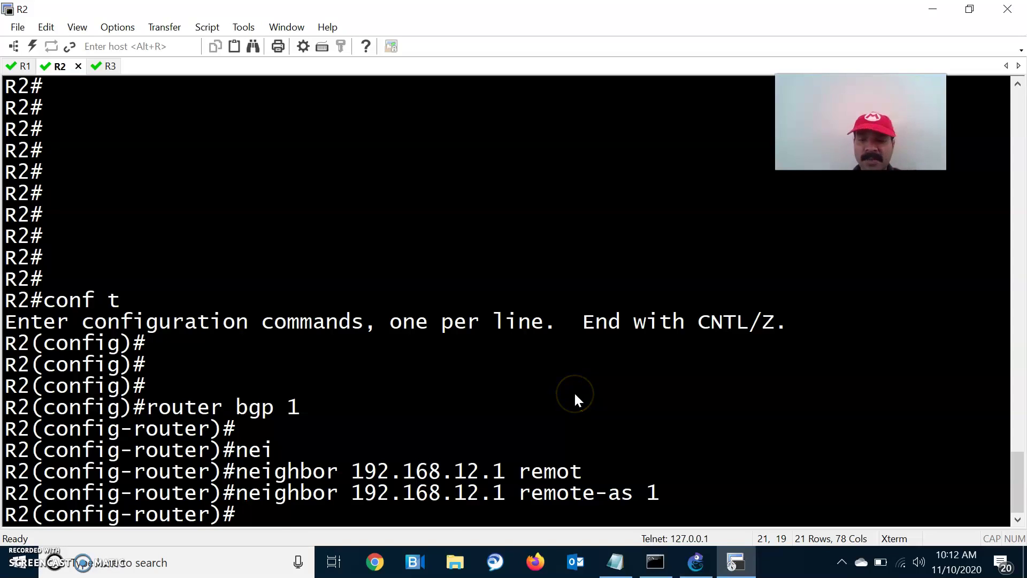
key(Up)
key(Left)
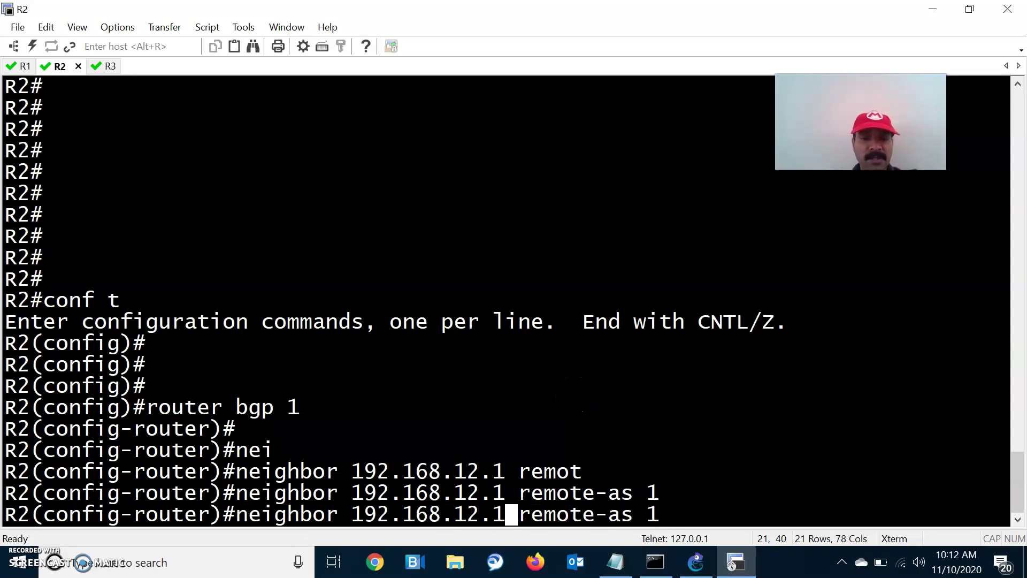
key(BackSpace)
key(BackSpace)
key(BackSpace)
key(BackSpace)
text(23.2)
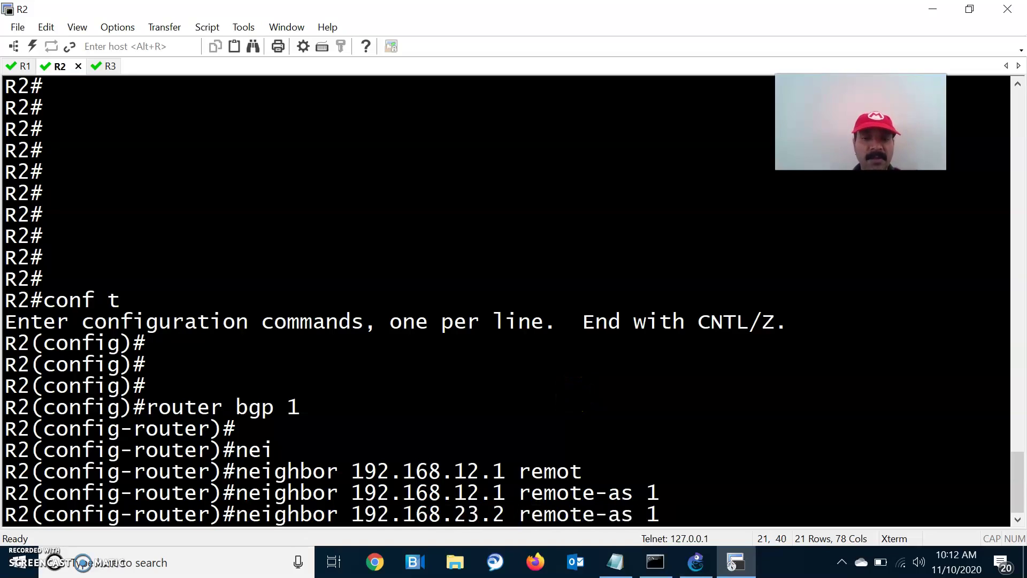
key(Right)
key(Right)
key(Right)
key(Right)
key(Right)
key(Right)
key(Right)
key(Right)
key(Right)
key(Right)
key(BackSpace)
text(2)
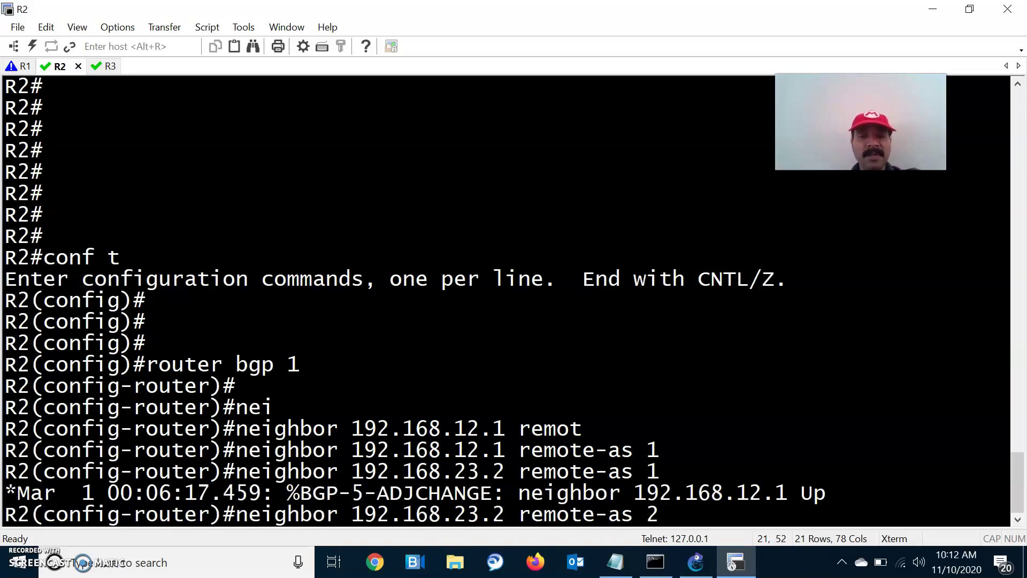
key(Return)
key(Return)
key(Return)
key(ctrl+z)
key(Return)
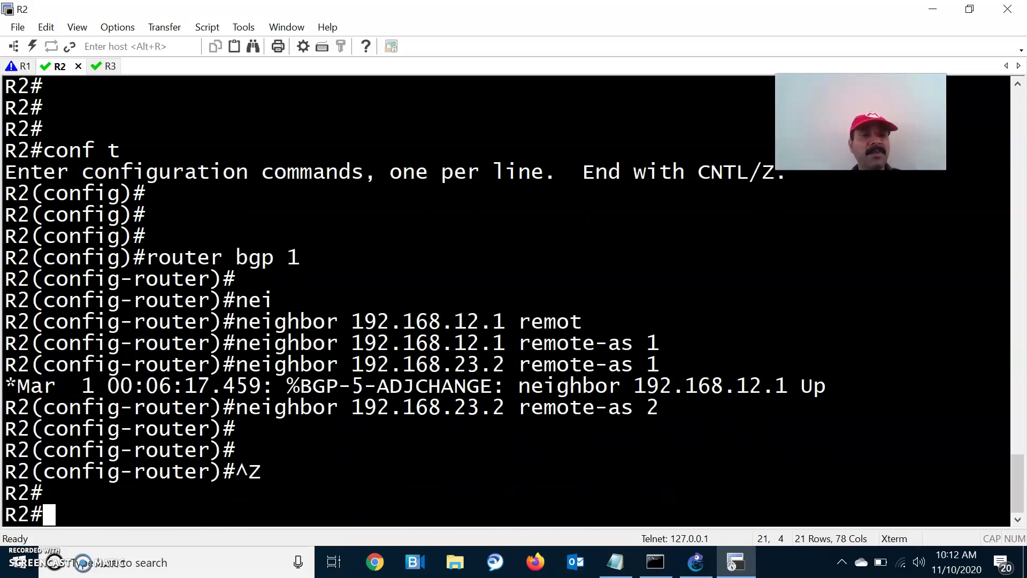
Enter global configuration mode on R3's console and start the BGP process for AS 2.
click(110, 67)
text(conf t)
key(Return)
key(Return)
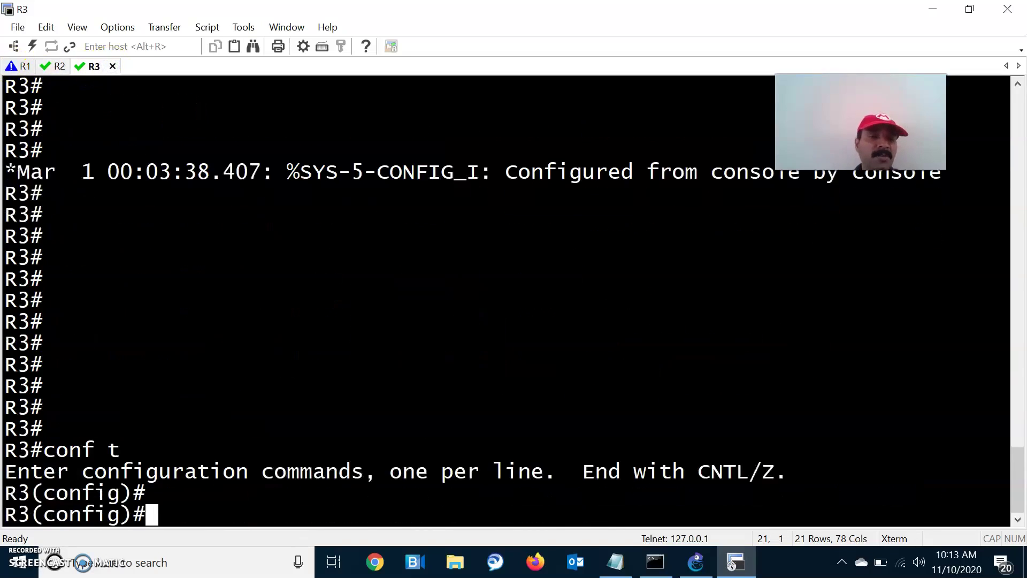
key(Return)
text(router)
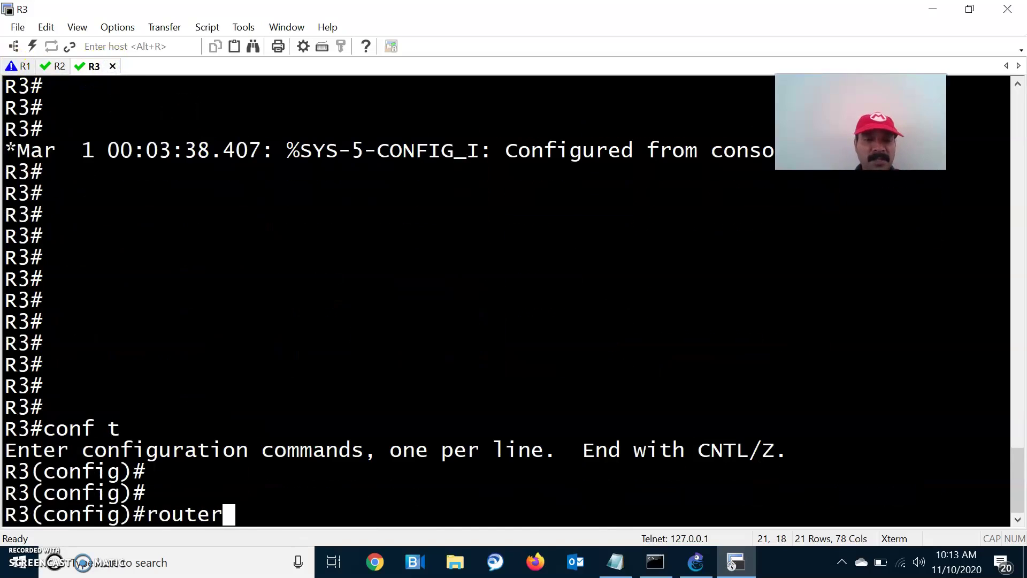
text( bgp 2)
key(Return)
key(Return)
Check the topology in GNS3 and define 192.168.13.1 as a BGP neighbor on R3 with remote-as 1.
key(alt+Tab)
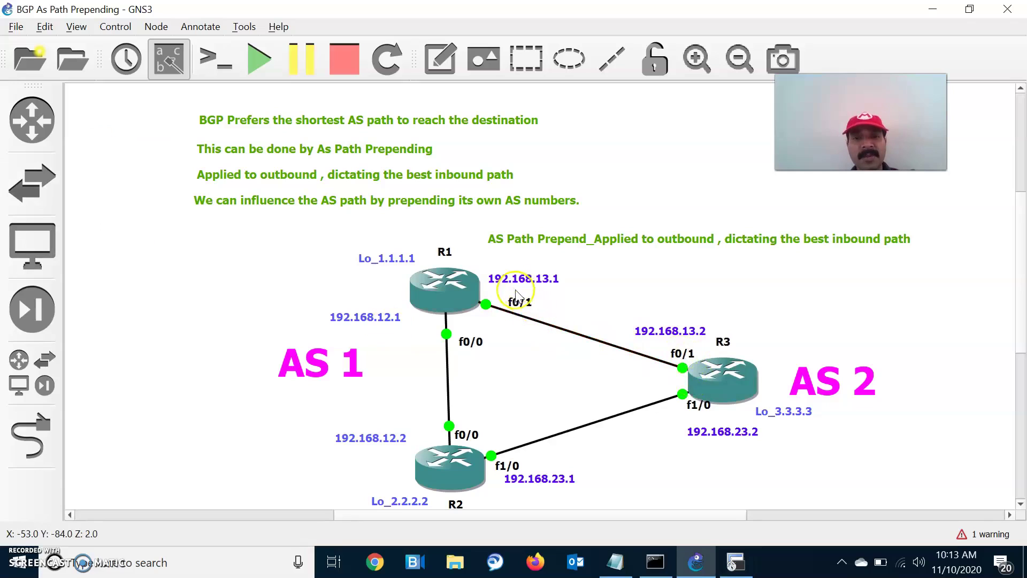
key(alt+Tab)
text(nei)
key(Tab)
text(192.16)
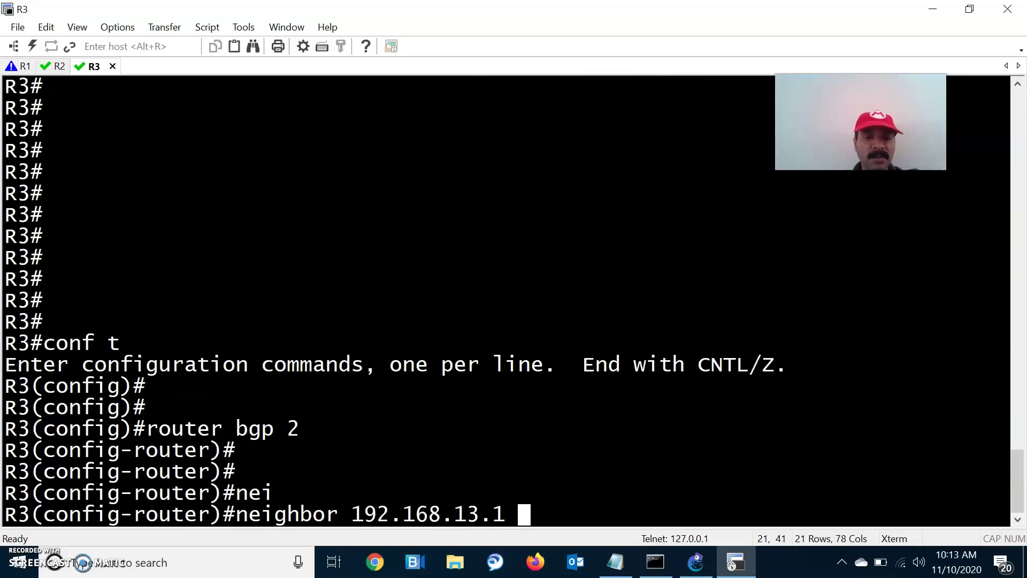
key(Tab)
text(1)
key(Tab)
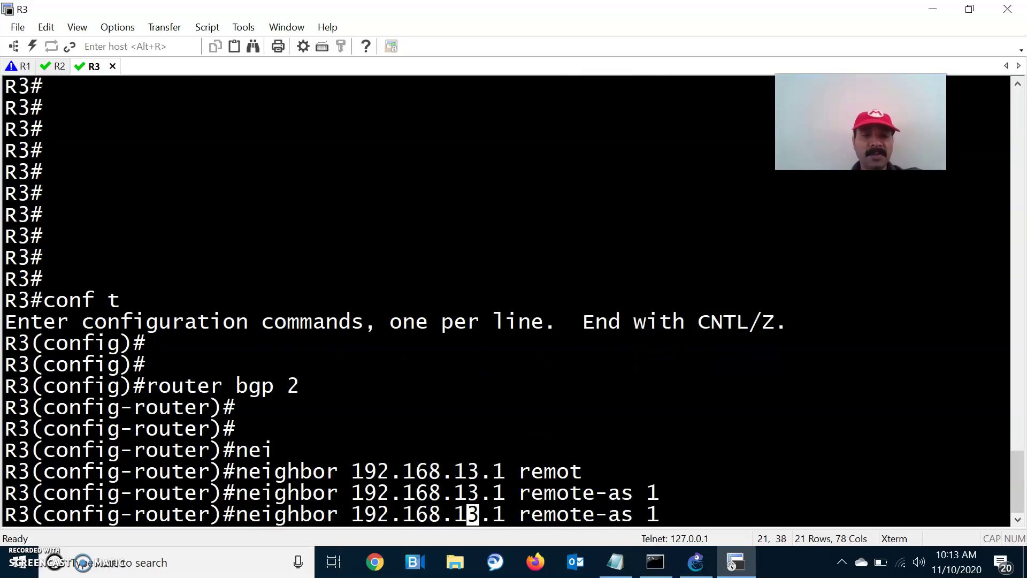
Define 192.168.23.1 as a BGP neighbor on R3 with remote-as 1 and leave configuration mode.
key(BackSpace)
text(2)
key(Return)
key(Return)
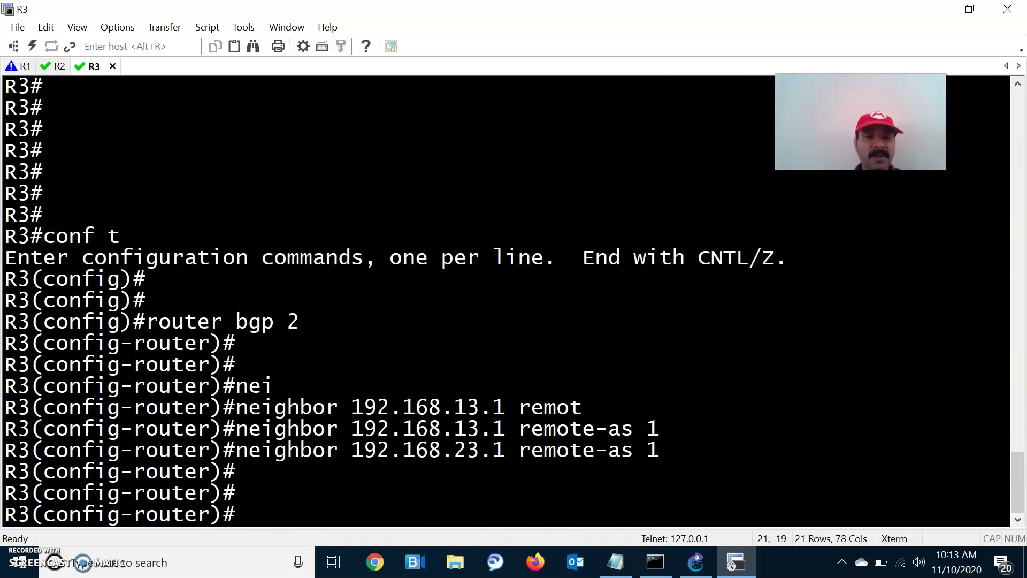
key(ctrl+z)
key(Return)
key(Return)
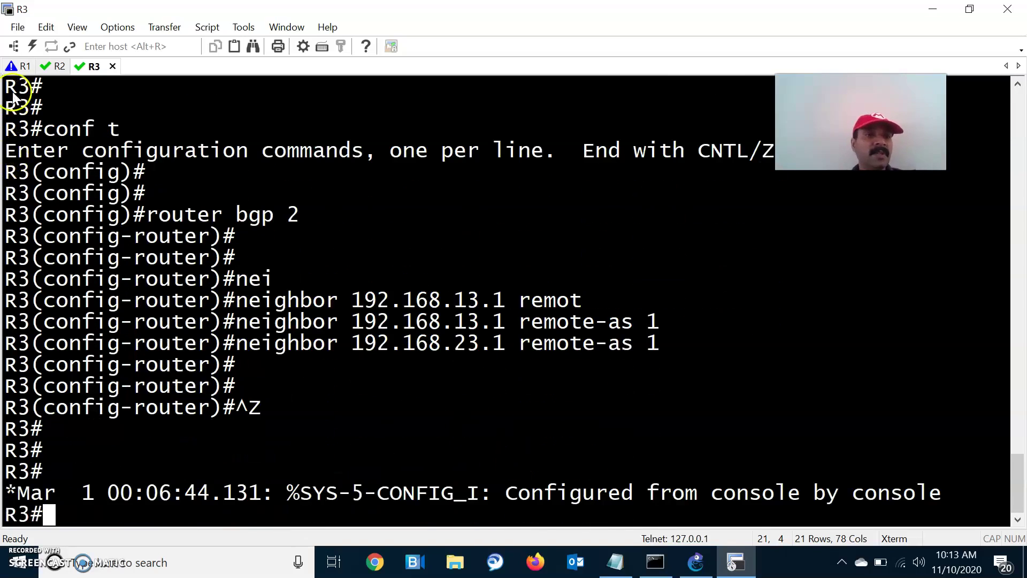
Display the BGP neighbor summary on R1 with "show ip bgp all summary".
click(15, 66)
key(Return)
key(Return)
key(Return)
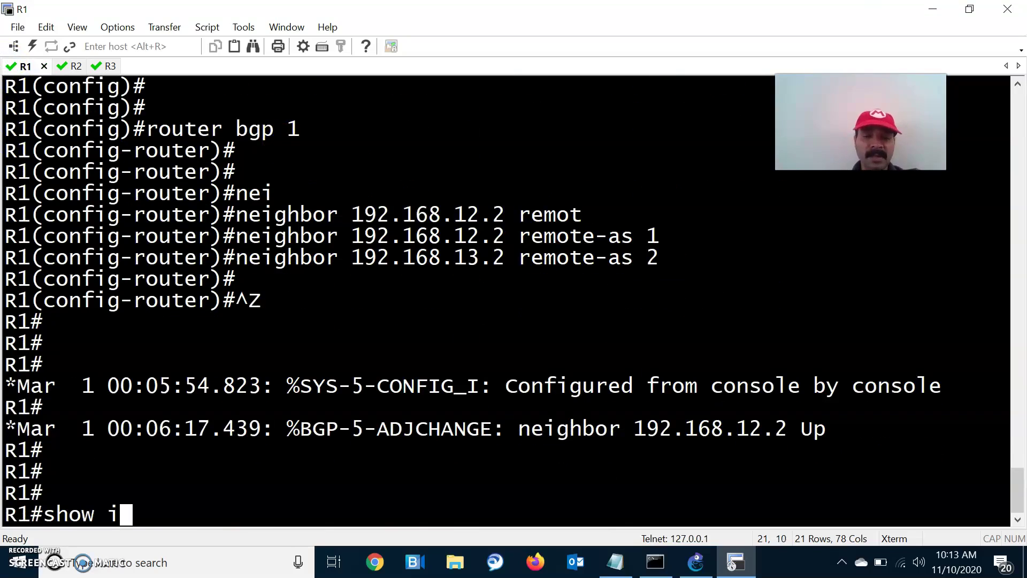
text(show ip bgp all su)
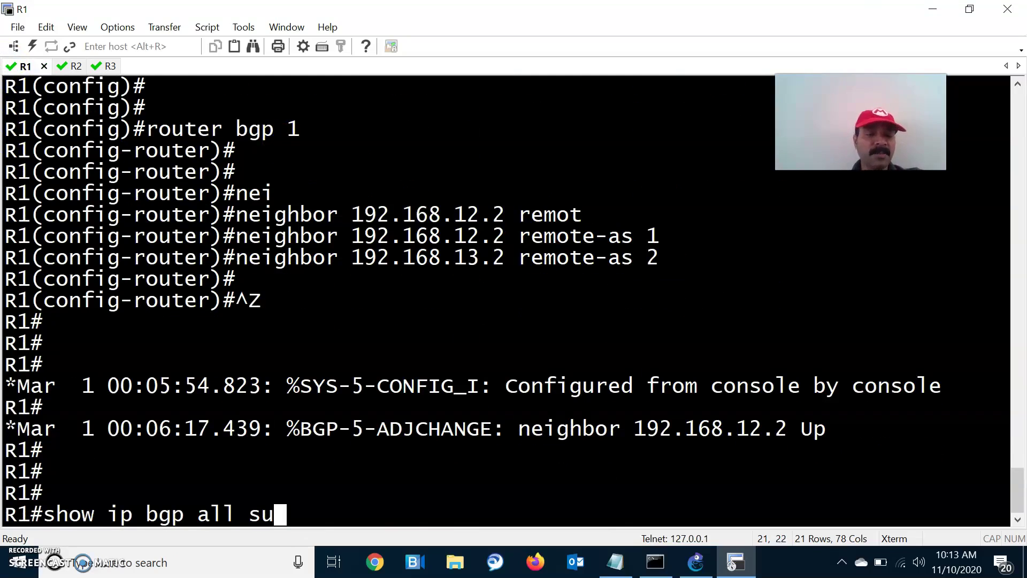
text(mm)
key(Tab)
key(Return)
key(Return)
key(Return)
key(Return)
key(Return)
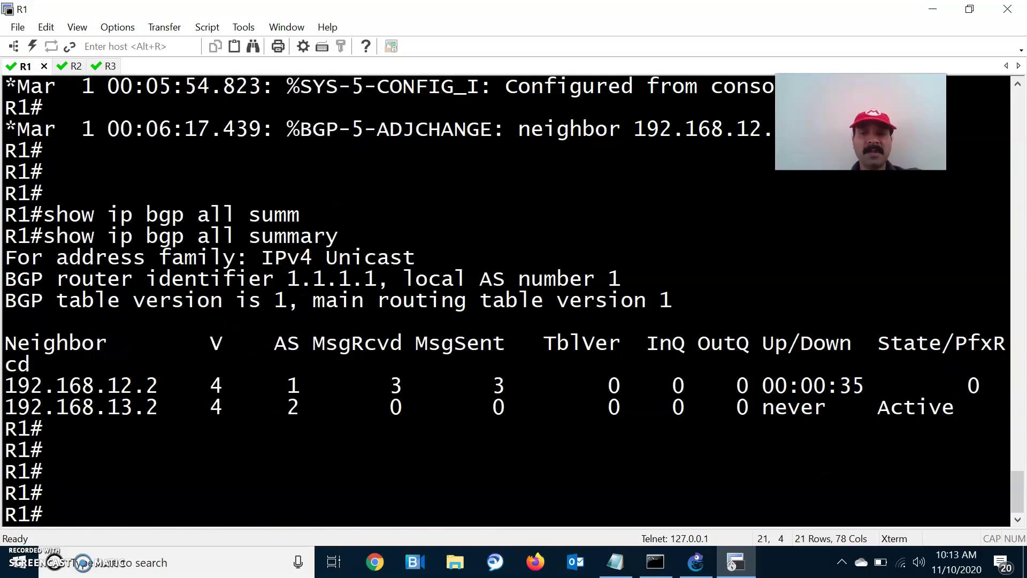
Display the BGP neighbor summary on R2 with "show ip bgp all summary".
click(59, 66)
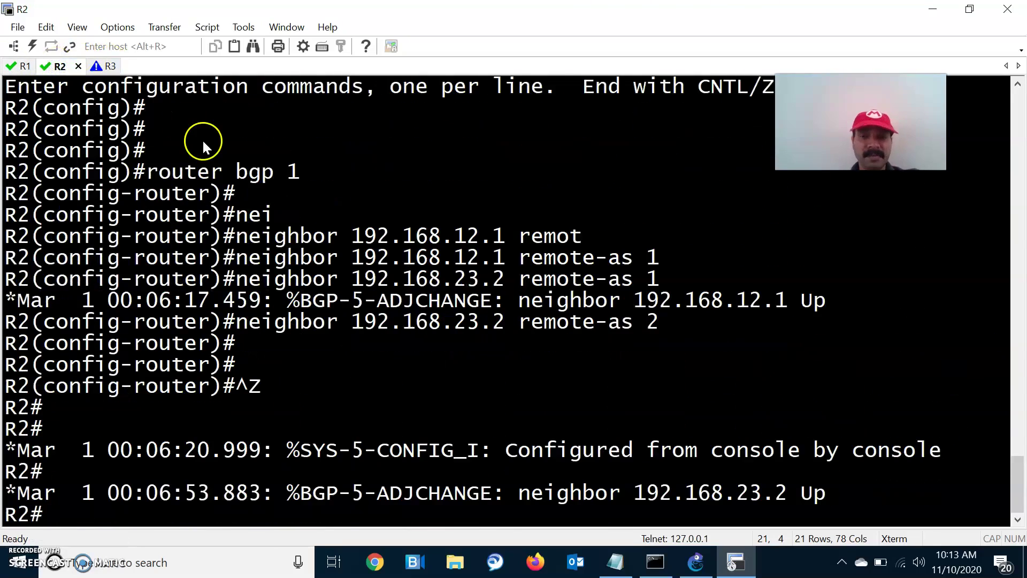
key(Return)
key(Return)
text(conf t)
key(BackSpace)
key(BackSpace)
key(BackSpace)
key(BackSpace)
text(show ip bgp all s)
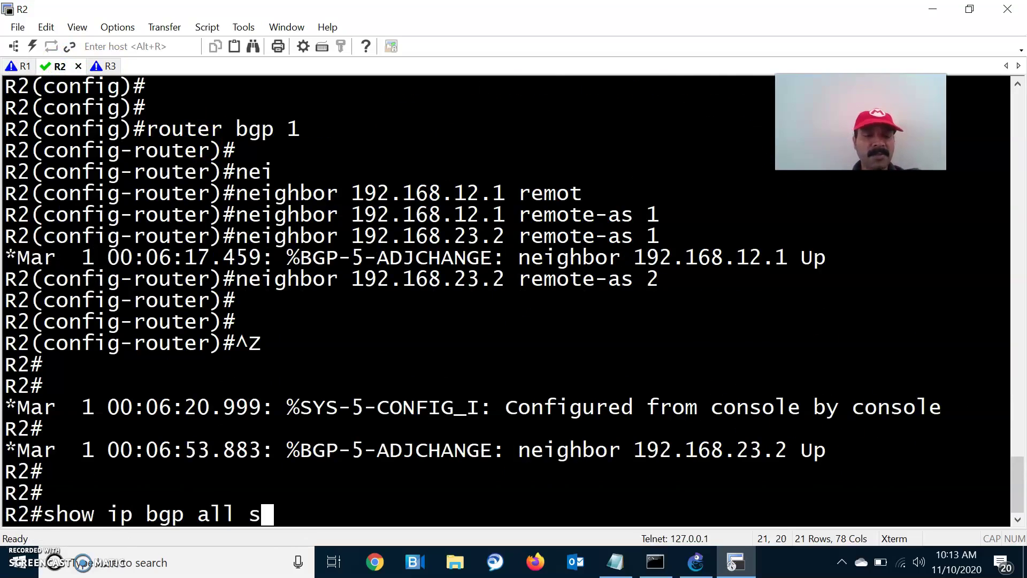
key(Tab)
key(Return)
key(Return)
key(Return)
key(Return)
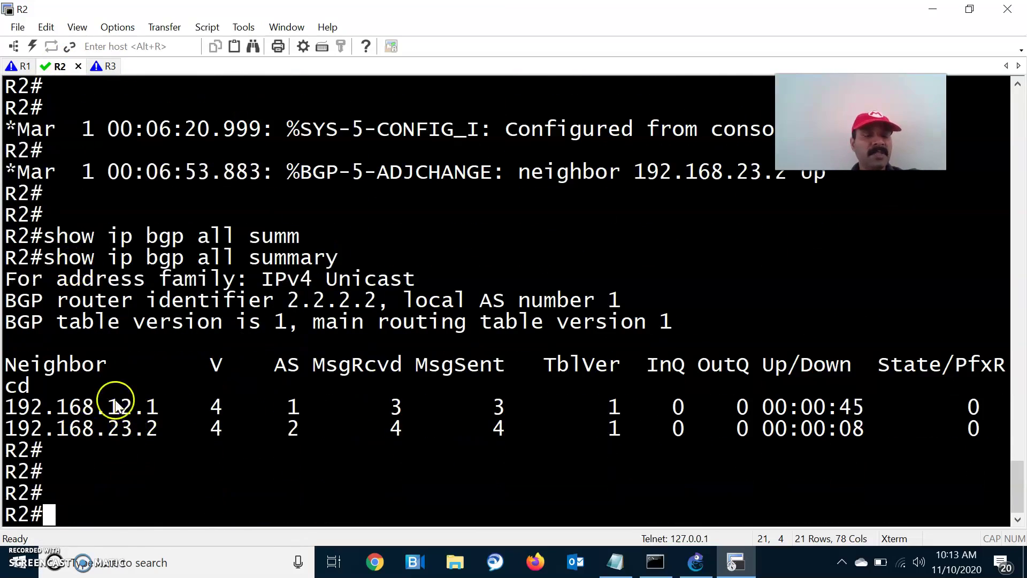
Display the BGP neighbor summary on R1 again with "show ip bgp all summary".
click(22, 66)
key(Up)
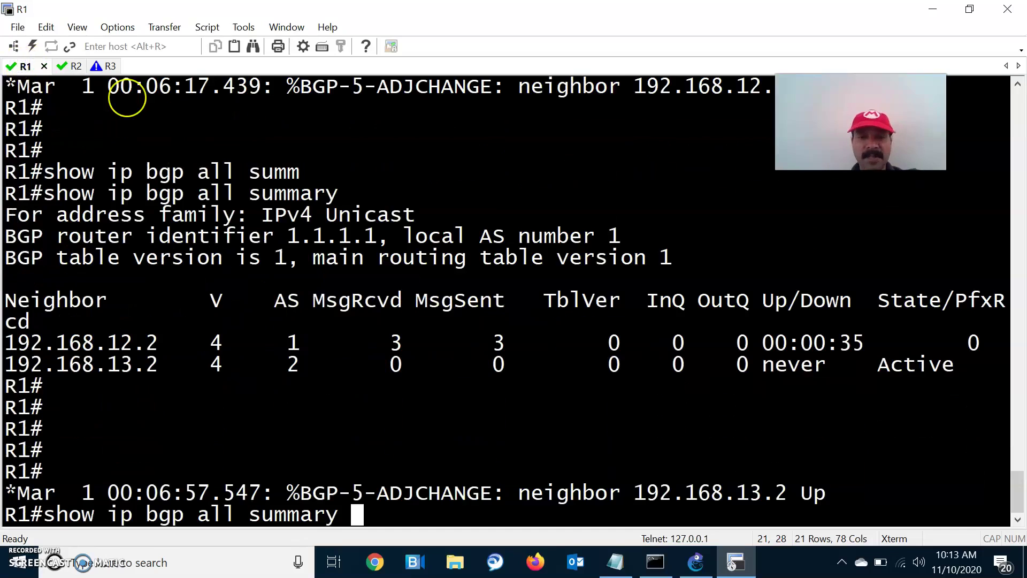
key(Return)
key(Return)
key(Return)
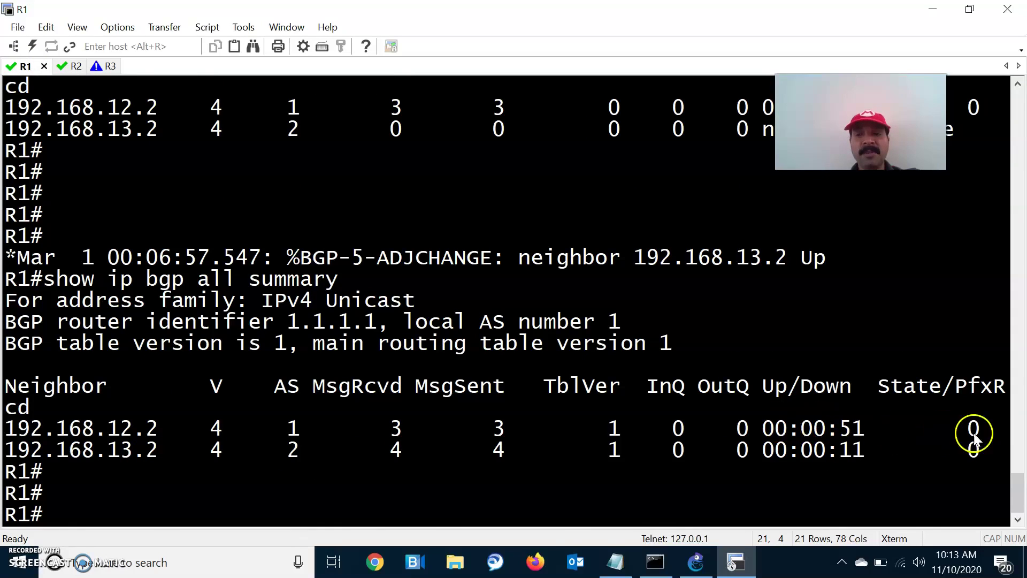
Examine the BGP adjacency messages on R3 and display its neighbor summary with "show ip bgp all summary".
click(112, 68)
key(Return)
key(Return)
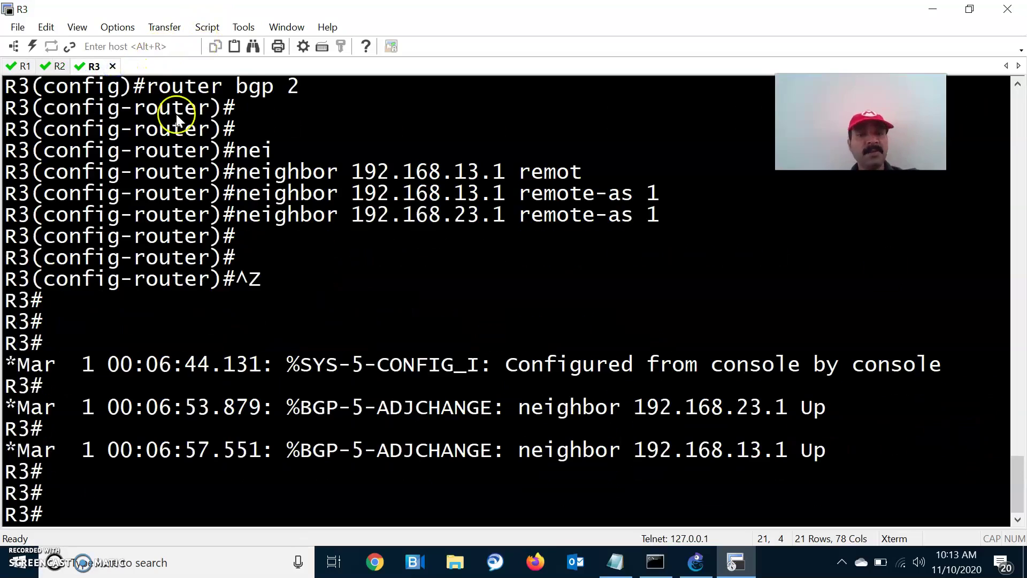
drag(837, 459, 424, 406)
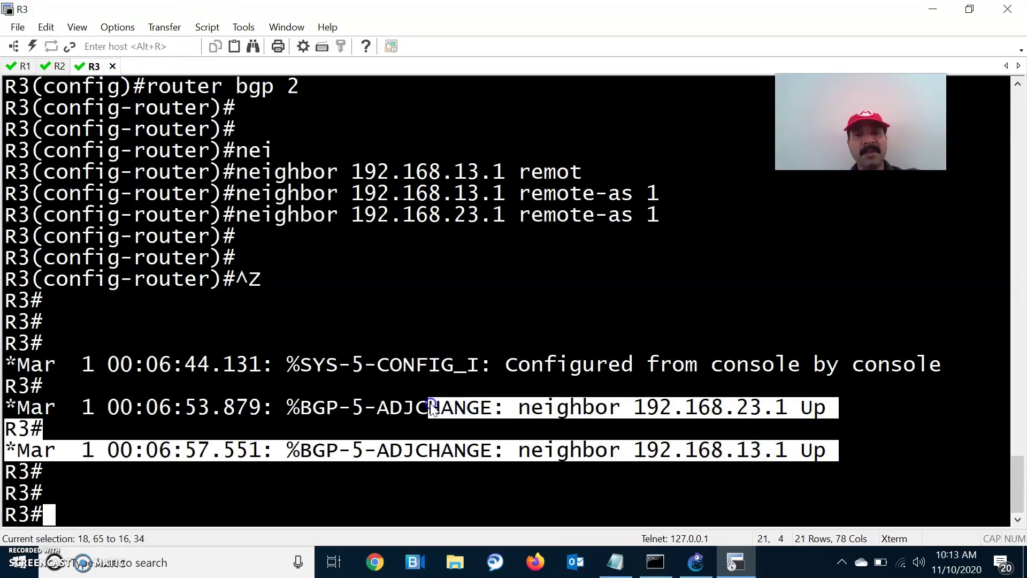
click(254, 474)
text(show ip)
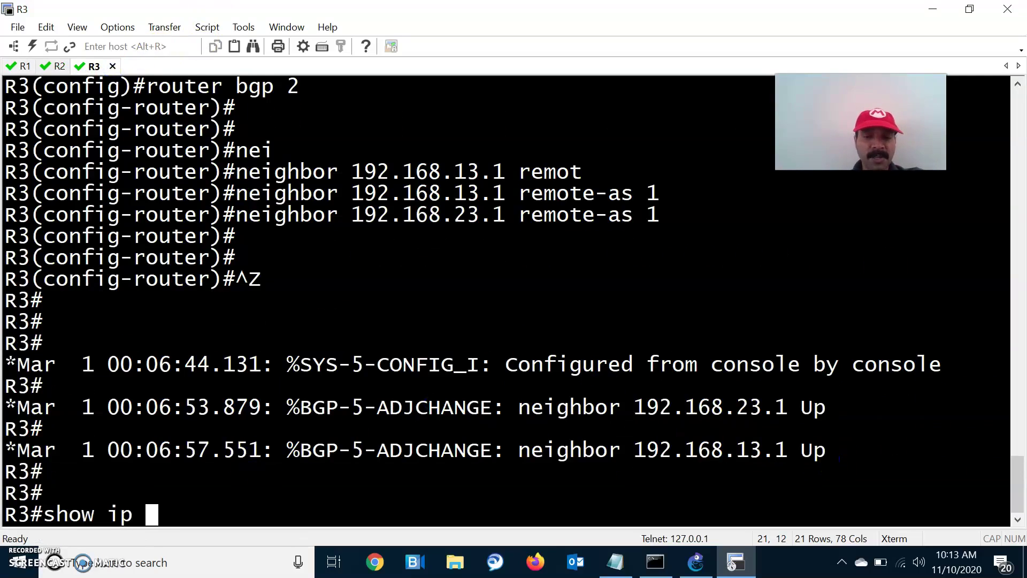
text(summ)
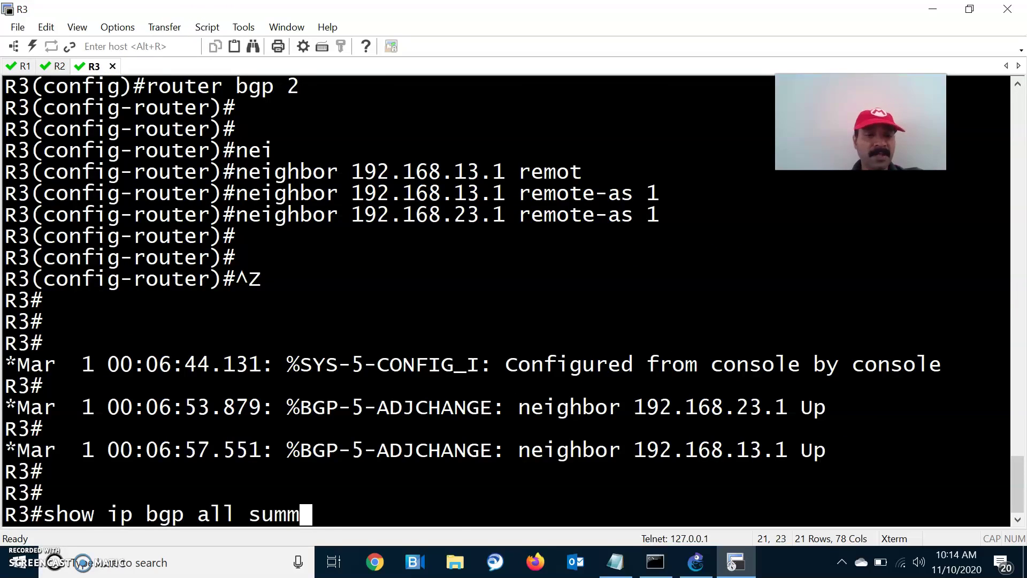
key(Tab)
key(Return)
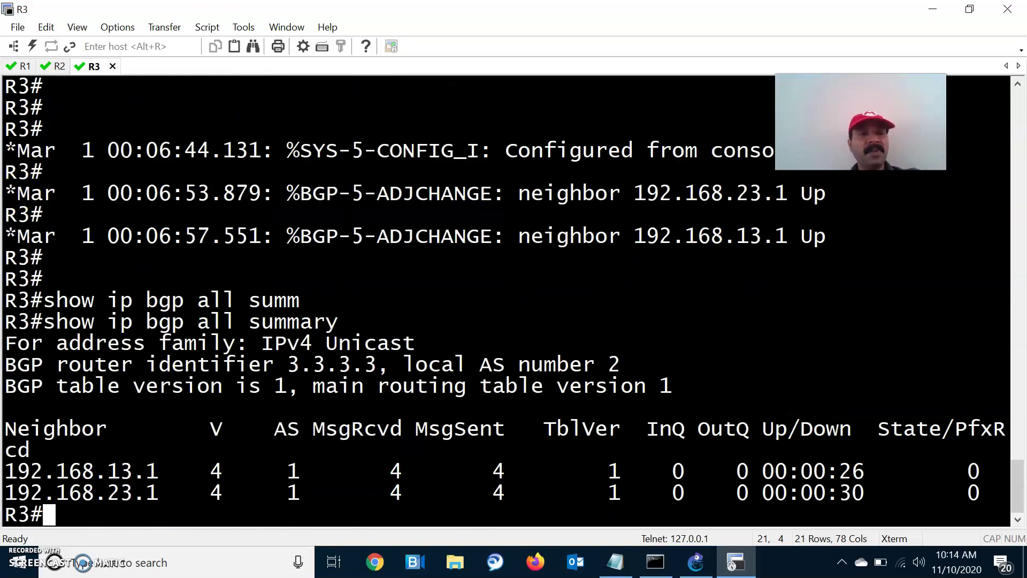
Enter BGP router configuration mode for AS 1 on R1 with "conf t" and "router bgp 1".
click(10, 70)
text(conf t)
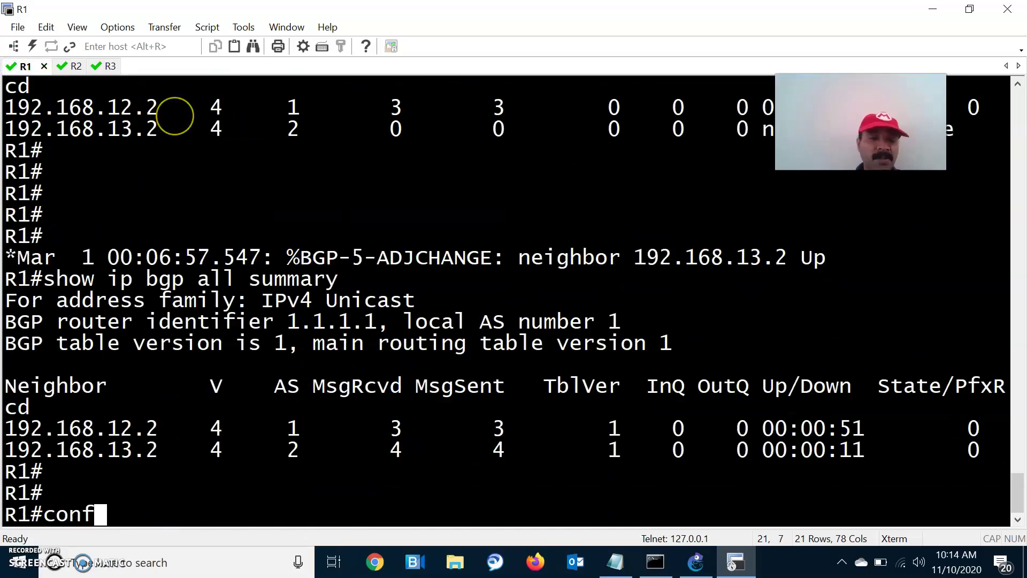
key(Return)
key(Return)
key(Return)
text(router bgp 1)
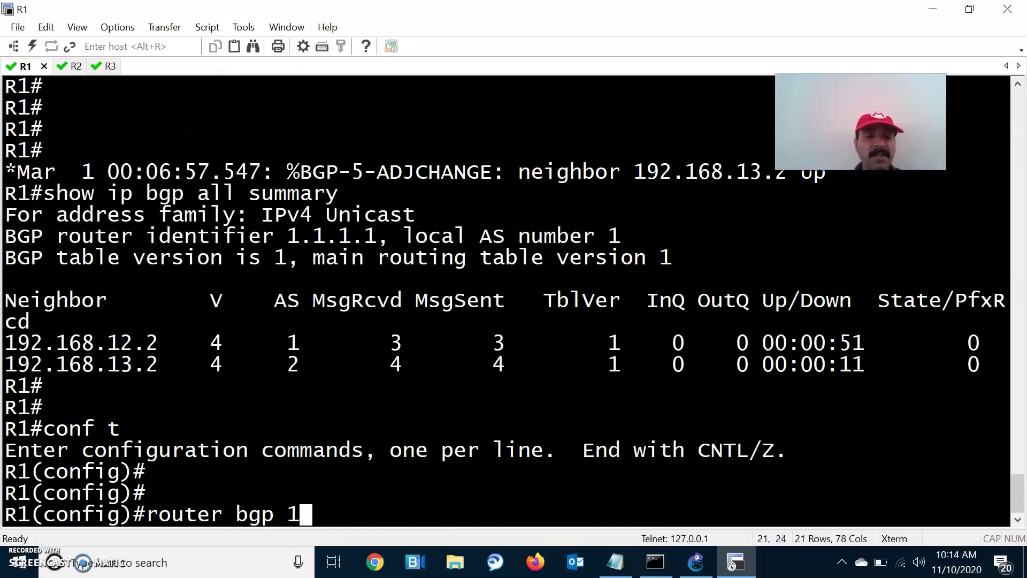
key(Return)
Advertise network 1.1.1.0 with mask 255.255.255.0 in BGP on R1 and leave configuration mode.
text(net)
key(Tab)
key(Tab)
text(.1)
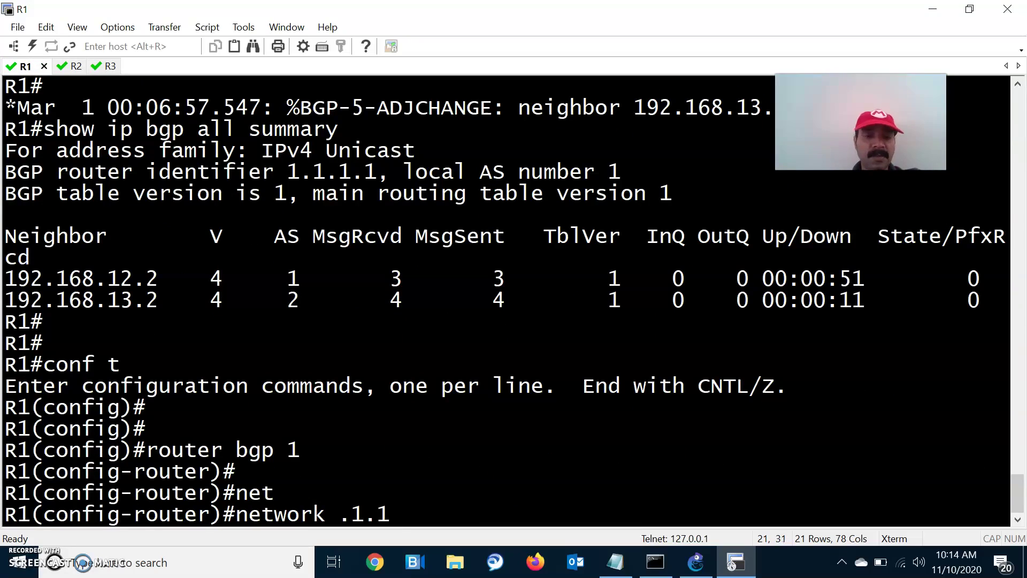
key(BackSpace)
key(BackSpace)
text(1.1)
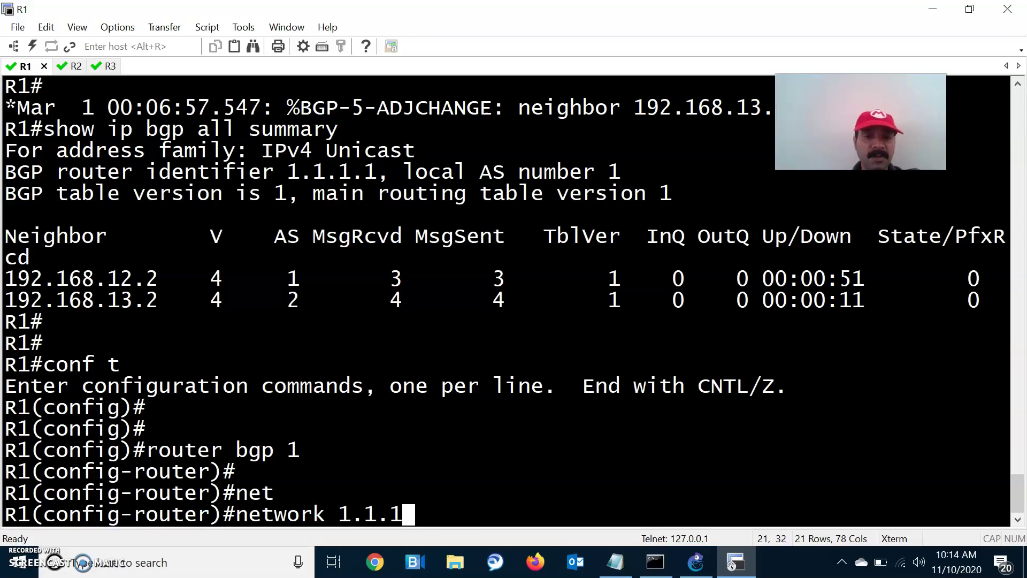
text(.1.0 mask 255.255.255.0)
key(Return)
key(Return)
key(Return)
key(ctrl+z)
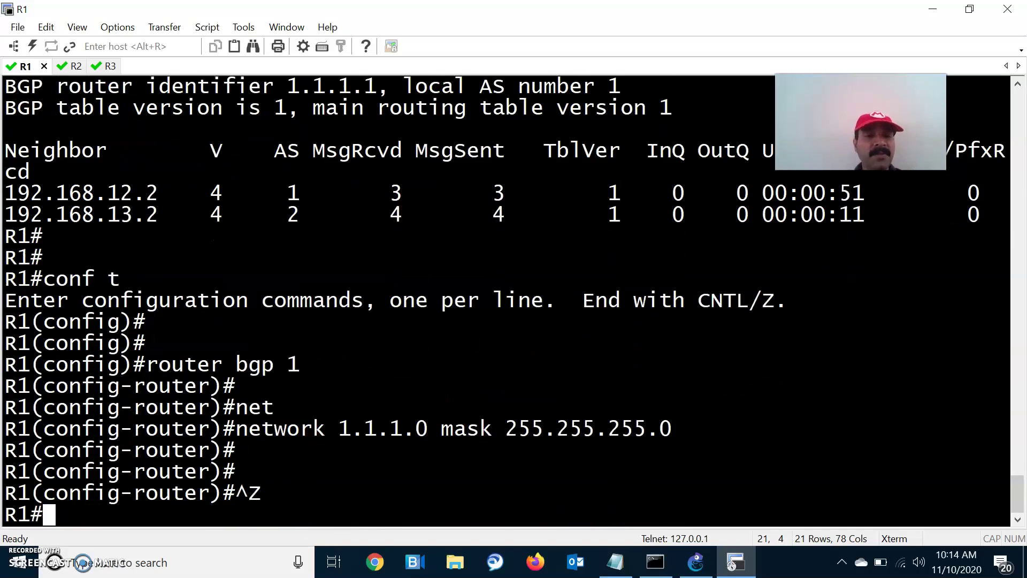
key(Return)
Advertise network 2.2.2.0 with mask 255.255.255.0 under "router bgp 1" on R2 and leave configuration mode.
click(71, 69)
text(conf t)
key(Return)
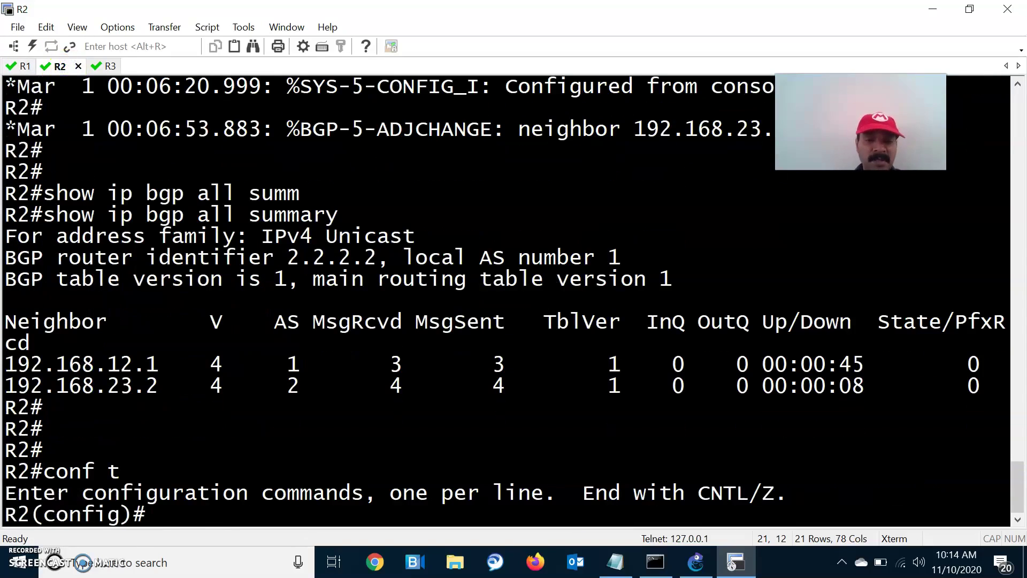
text(router bgp 1)
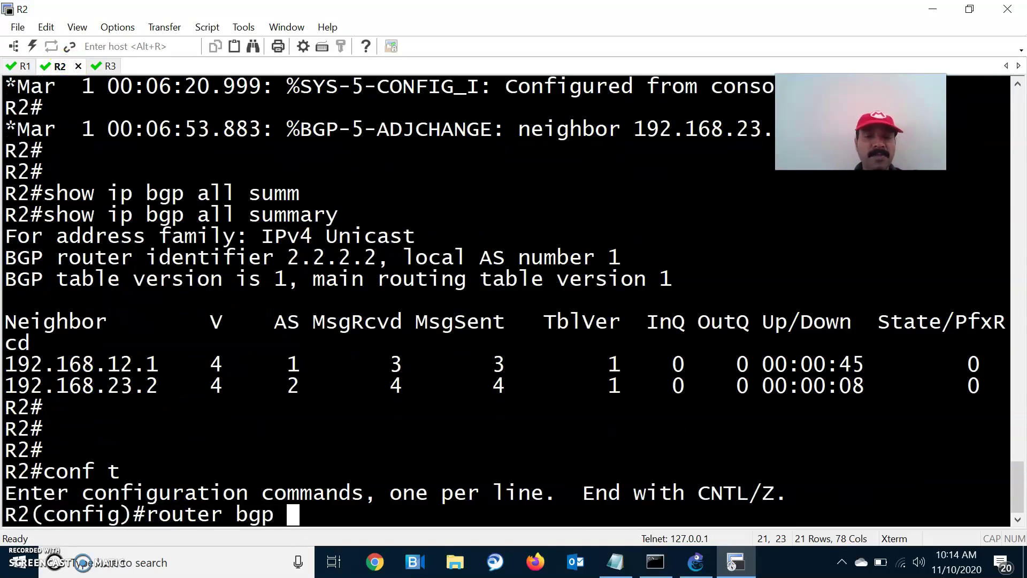
key(Return)
text(net)
key(Tab)
text(2.2.2.0 mask 255)
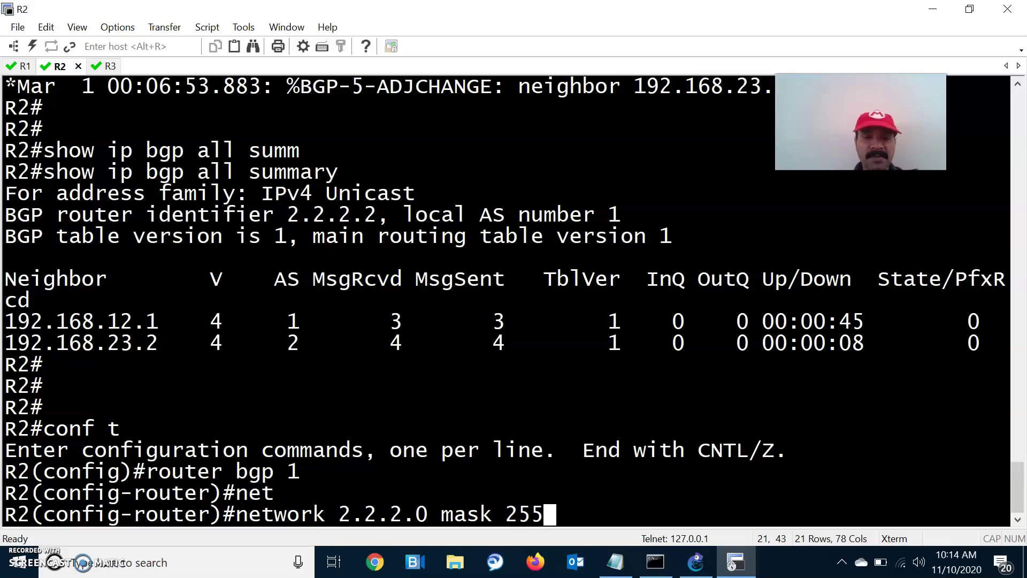
text(.255.255.0)
key(Return)
key(Return)
key(ctrl+z)
key(Return)
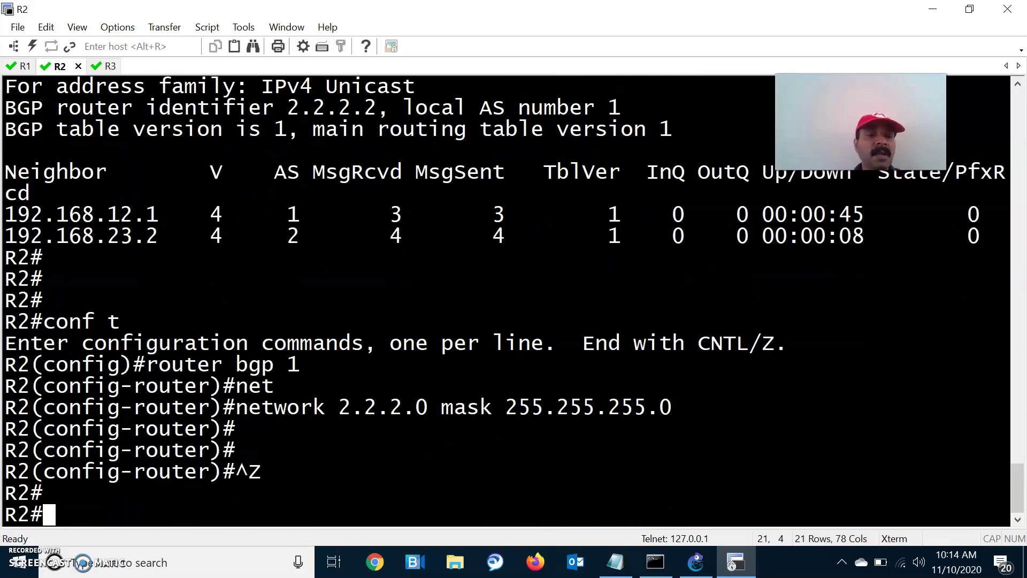
Enter BGP router configuration mode for AS 2 on R3 with "conf t" and "router bgp 2".
click(103, 67)
text(conf t)
key(Return)
key(Return)
key(Return)
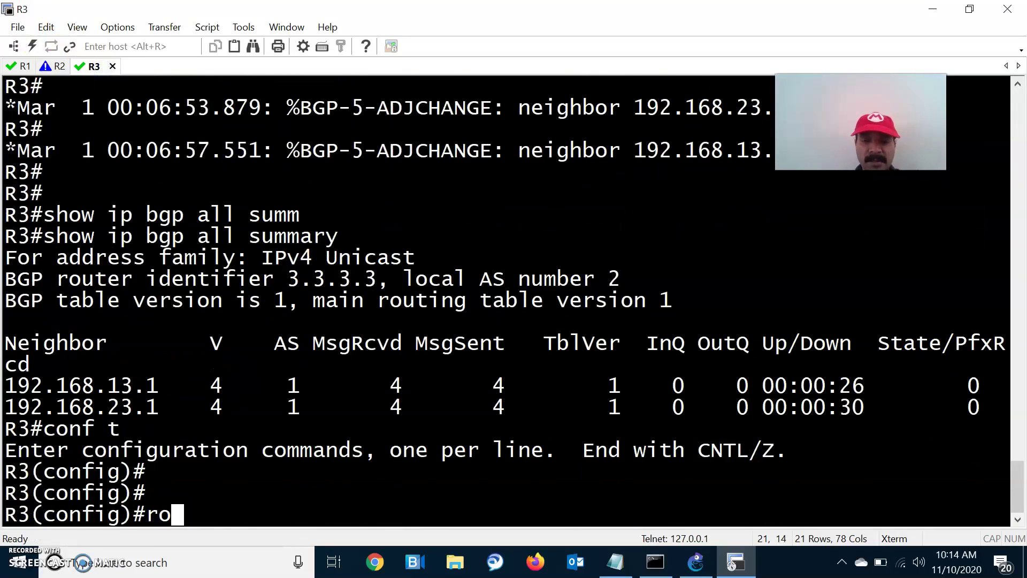
text(router bgp 2)
key(Return)
Check R3's loopback in the GNS3 topology, advertise network 3.3.3.0 with mask 255.255.255.0 in BGP on R3, and leave configuration mode.
key(alt+Tab)
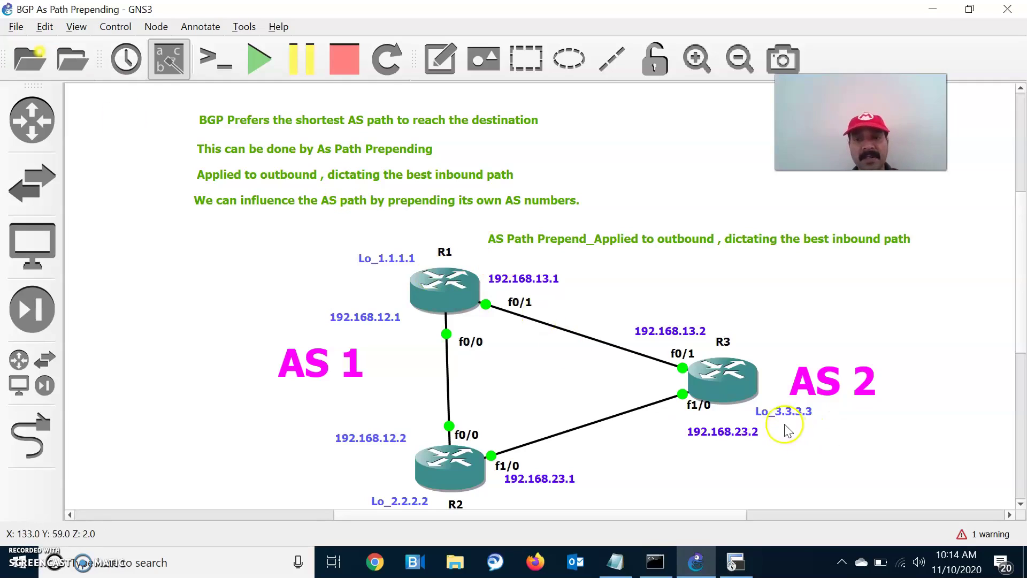
key(alt+Tab)
text(net)
key(Tab)
text(3.3.3.0 )
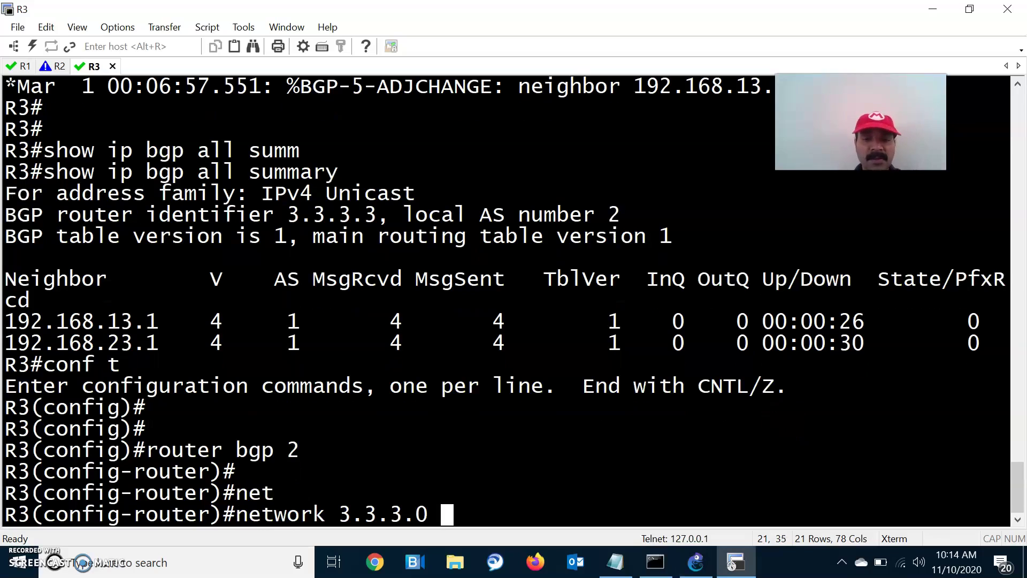
text(mask 255.)
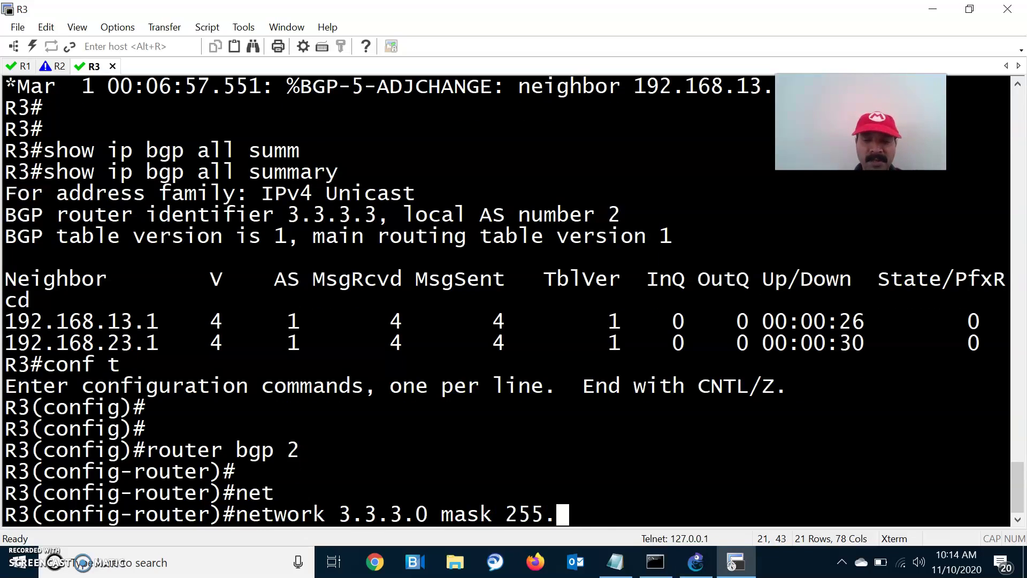
text(255.255.0)
key(Return)
key(Return)
key(ctrl+z)
key(Return)
key(Return)
key(Return)
key(Return)
key(Return)
key(Return)
Display the BGP table on R3 with "show ip bgp" and repeat the command.
click(23, 66)
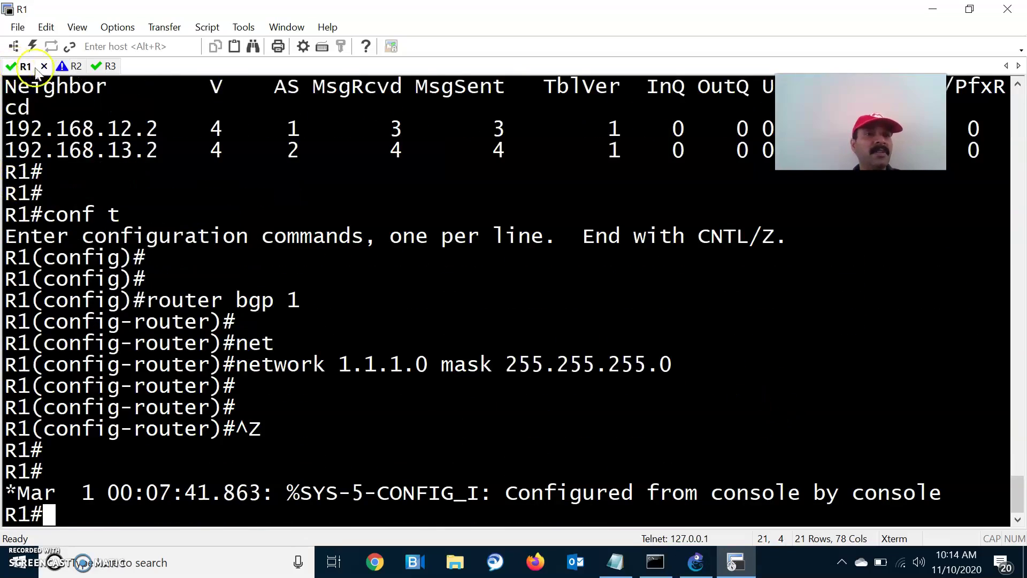
click(79, 72)
click(105, 67)
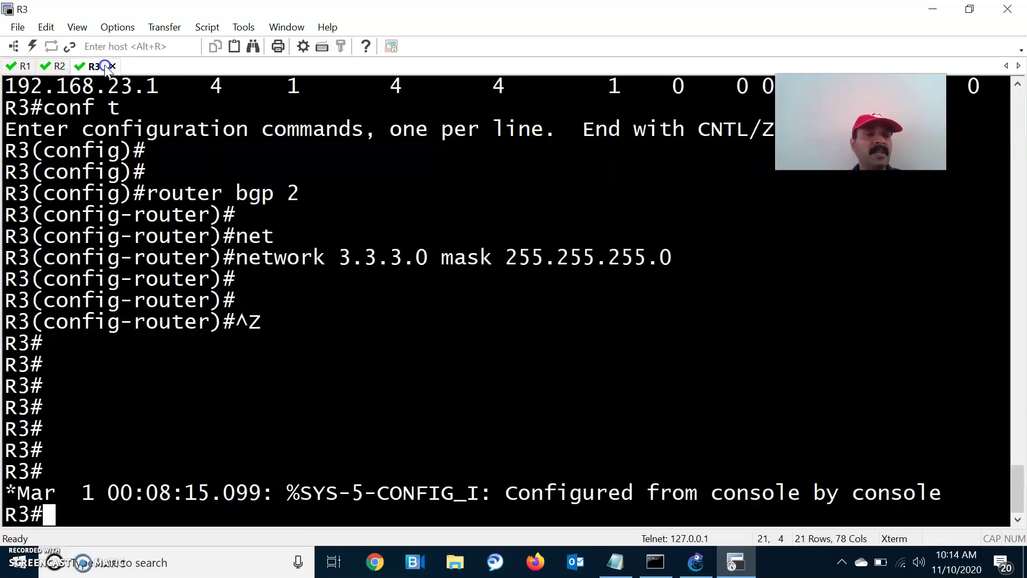
key(Return)
key(Return)
key(Return)
text(sh)
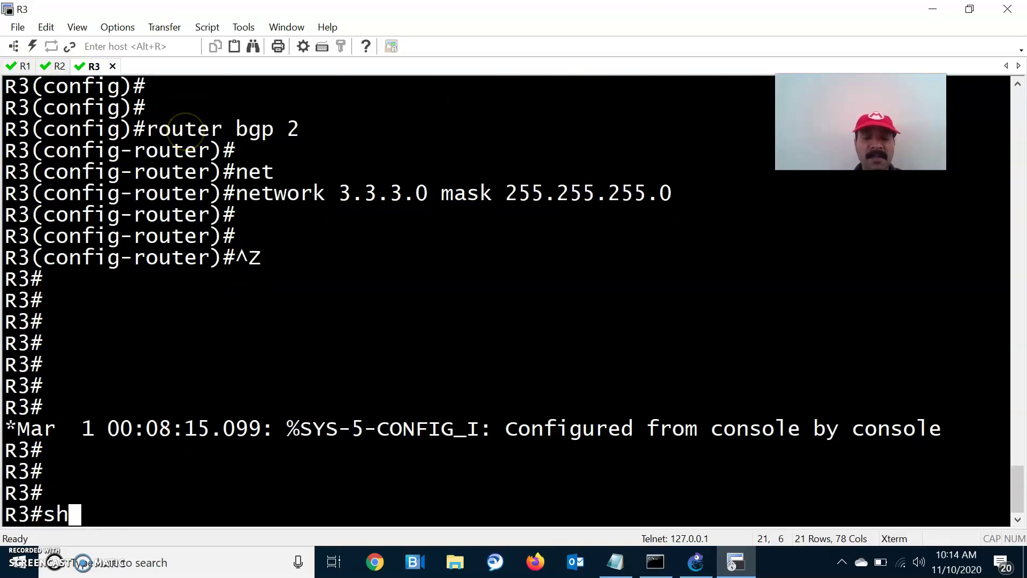
text(ow ip bgp)
key(Return)
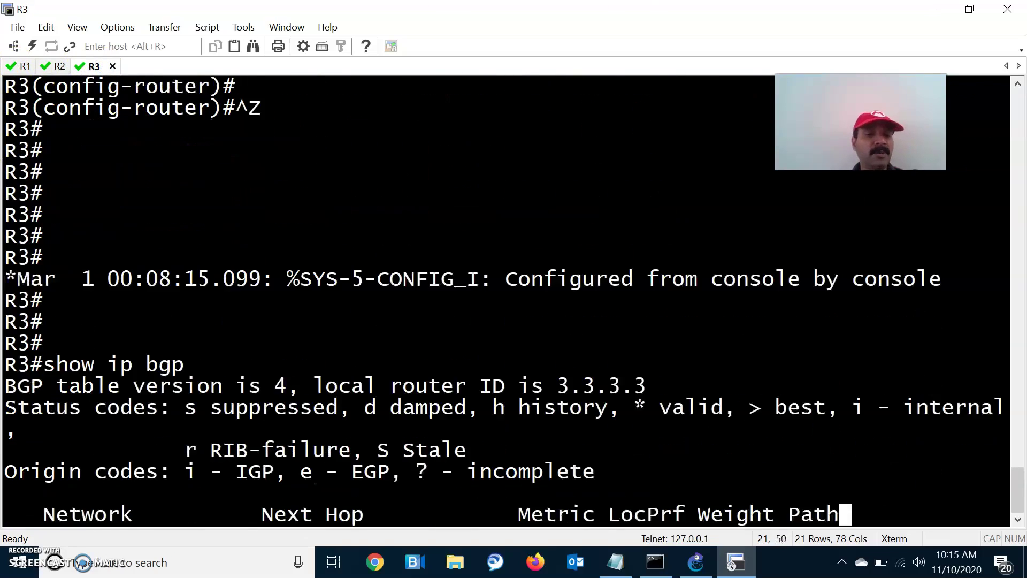
key(Return)
key(Up)
key(Return)
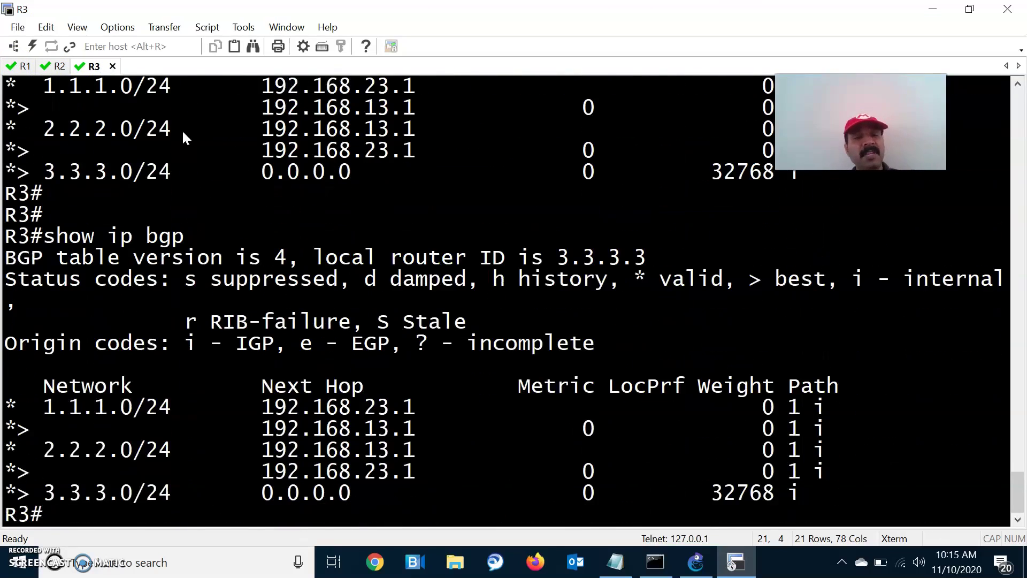
Compare R3's best-path next hops for 1.1.1.0/24 and 2.2.2.0/24 with the links in the GNS3 topology.
key(alt+Tab)
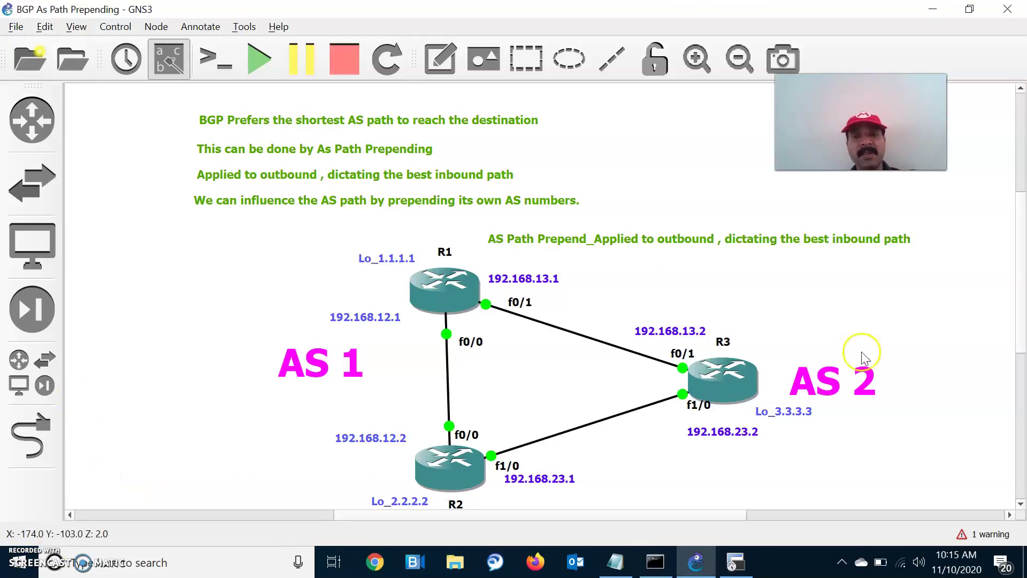
key(alt+Tab)
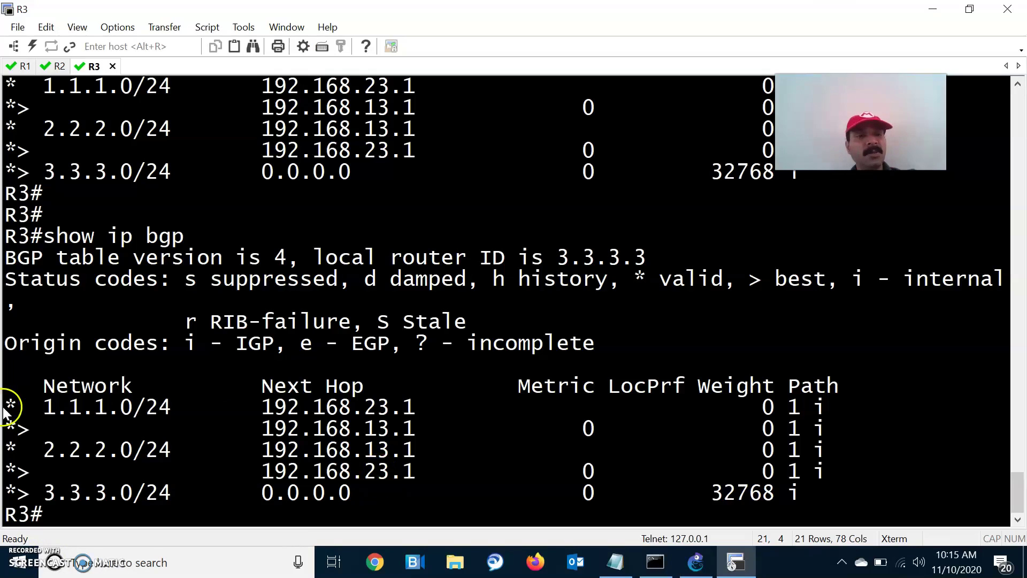
drag(21, 432, 431, 427)
key(alt+Tab)
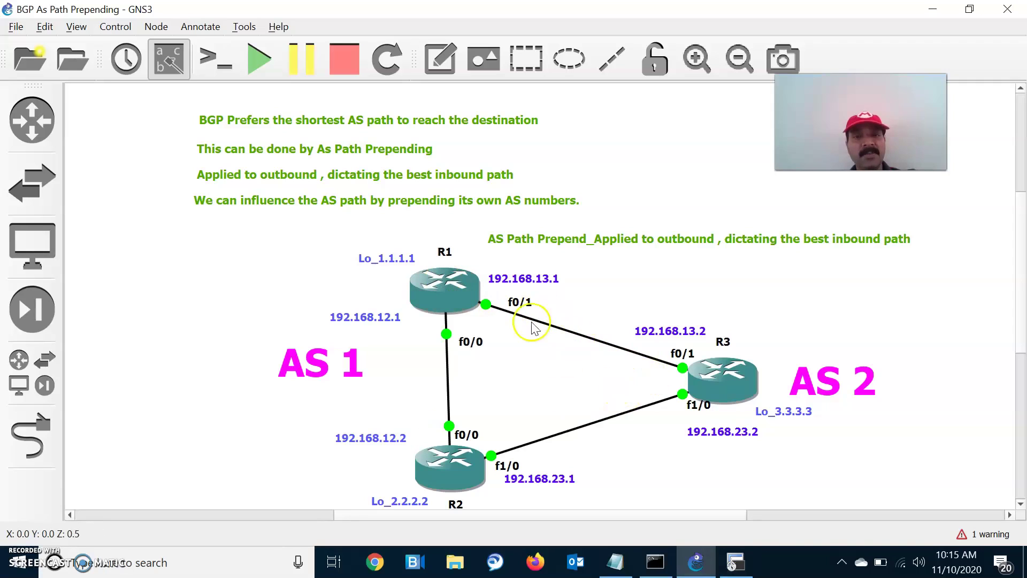
key(alt+Tab)
drag(43, 454, 490, 467)
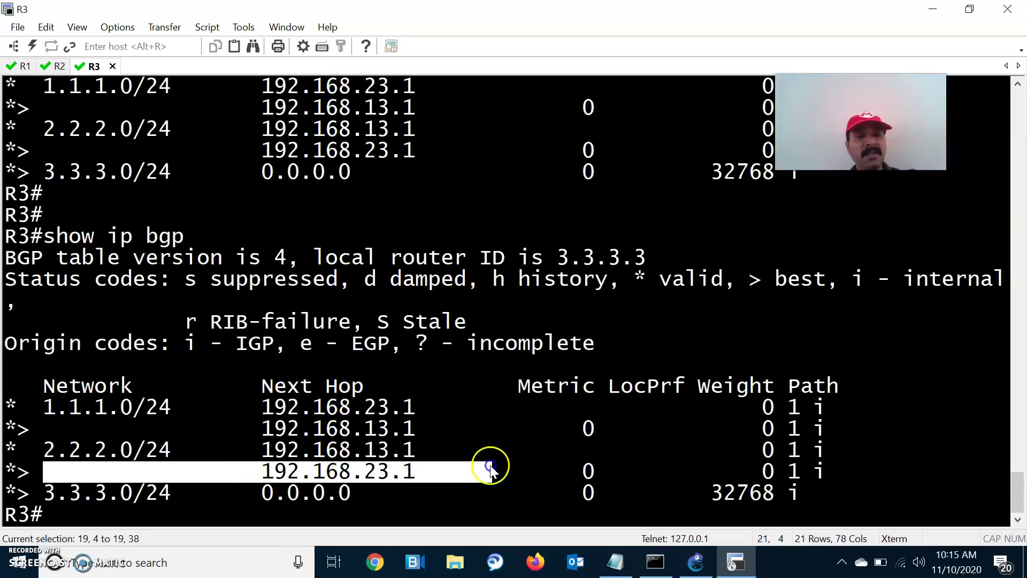
key(alt+Tab)
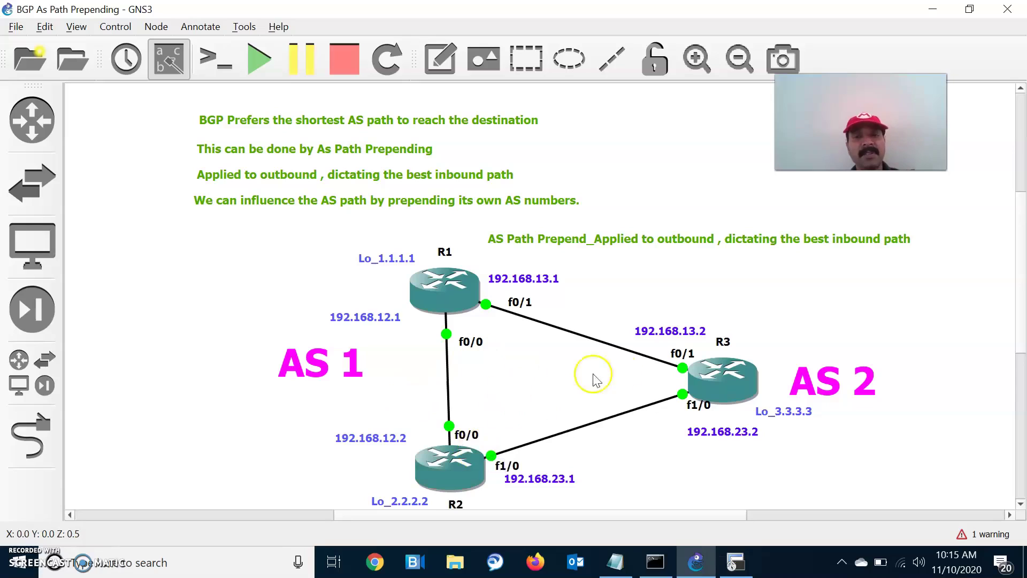
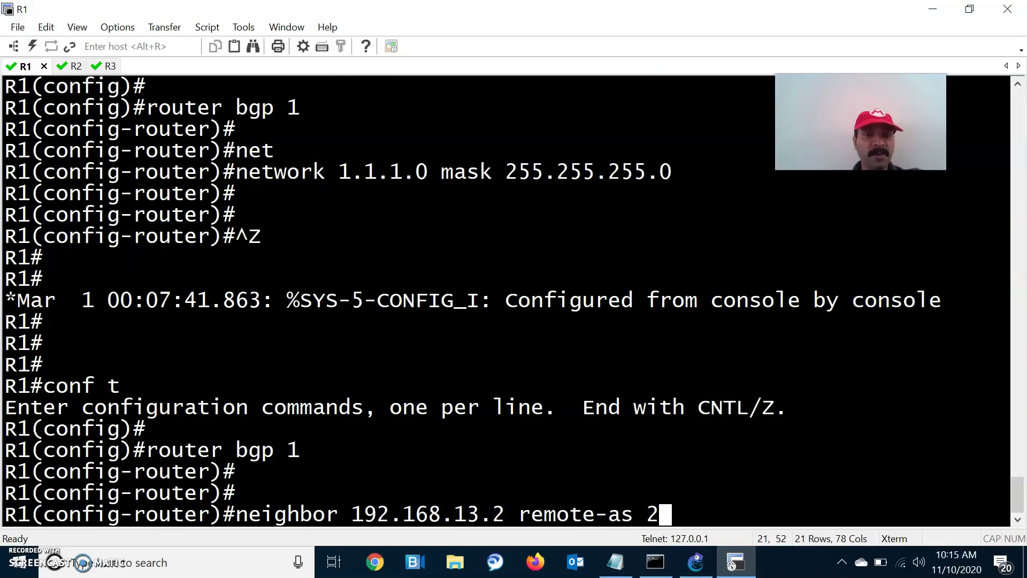
Check the link addresses in GNS3 and remove "remote-as 2" from the pending neighbor 192.168.13.2 command on R1.
click(733, 563)
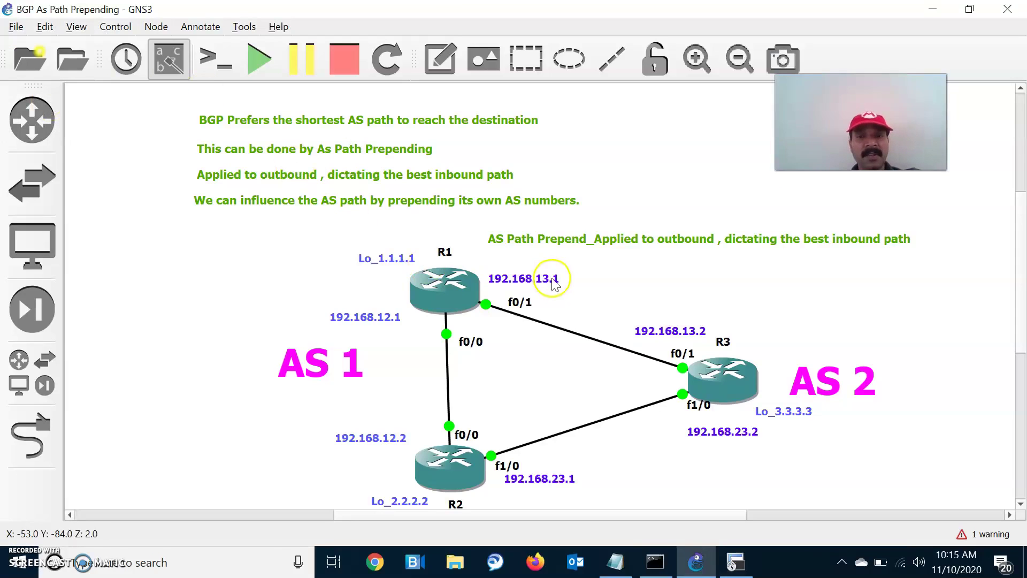
key(alt+Tab)
key(BackSpace)
key(BackSpace)
key(BackSpace)
key(BackSpace)
key(BackSpace)
key(BackSpace)
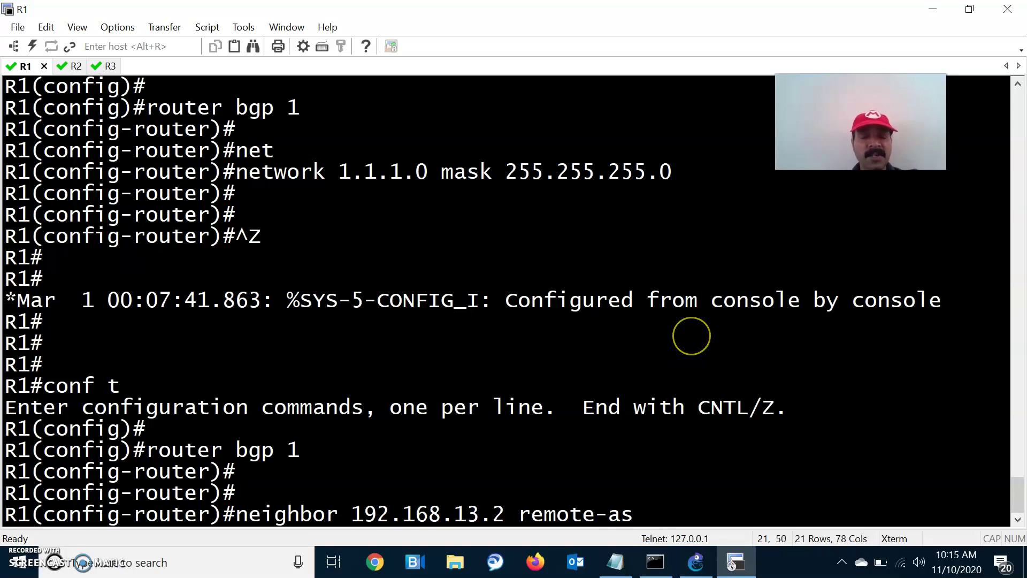
key(BackSpace)
key(BackSpace)
key(BackSpace)
key(BackSpace)
key(BackSpace)
Apply route map ASPATH outbound to neighbor 192.168.13.2 in BGP 1 on R1 and leave configuration mode.
text(r)
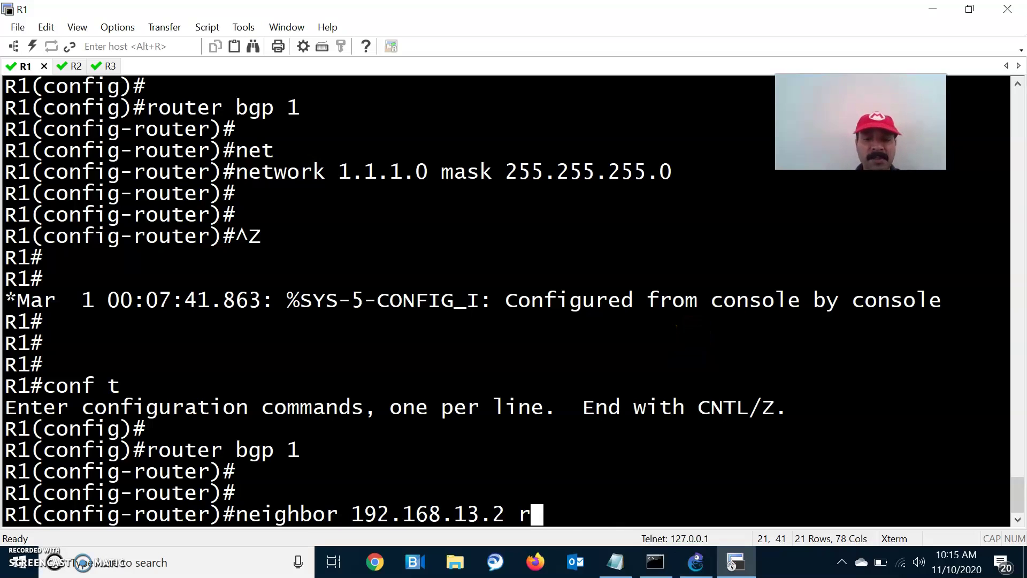
text(ou)
key(Tab)
text(te-m)
key(Tab)
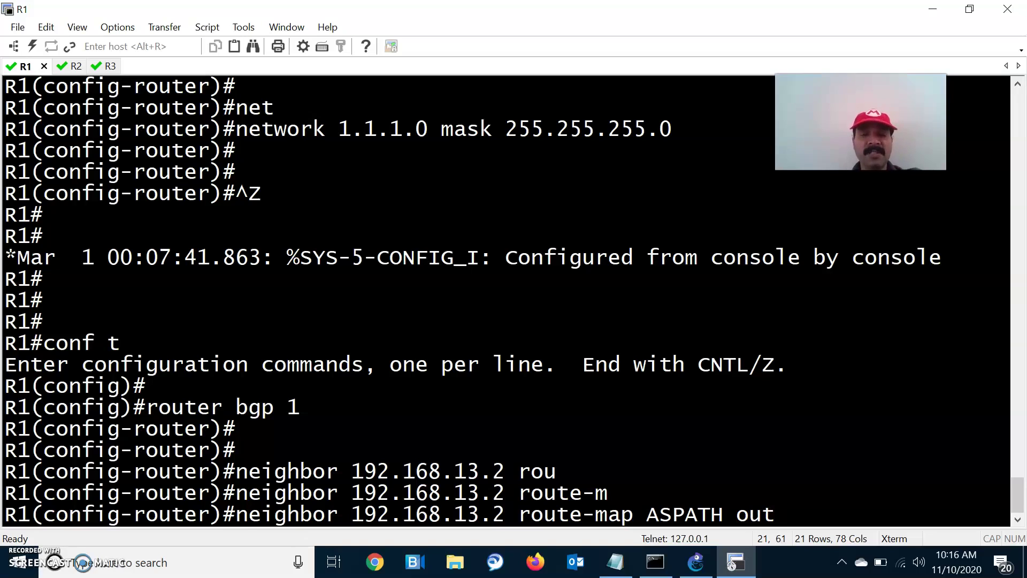
key(Return)
key(Return)
key(ctrl+z)
key(Return)
key(Return)
Enter global configuration mode on R1 and create route map ASPATH with permit sequence 10.
text(co)
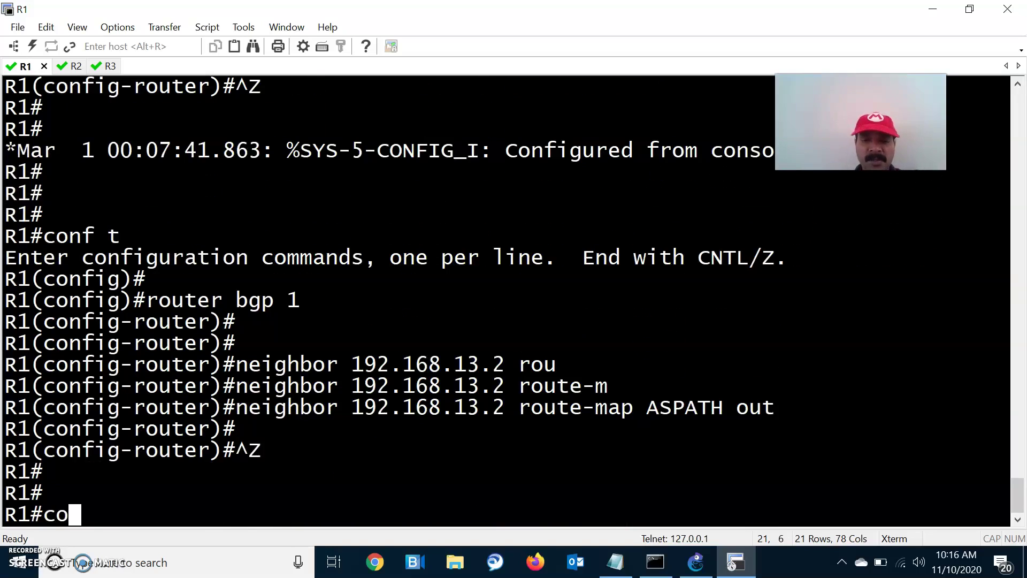
text(nf t)
key(Return)
key(Return)
key(Return)
text(route-map ASPATH)
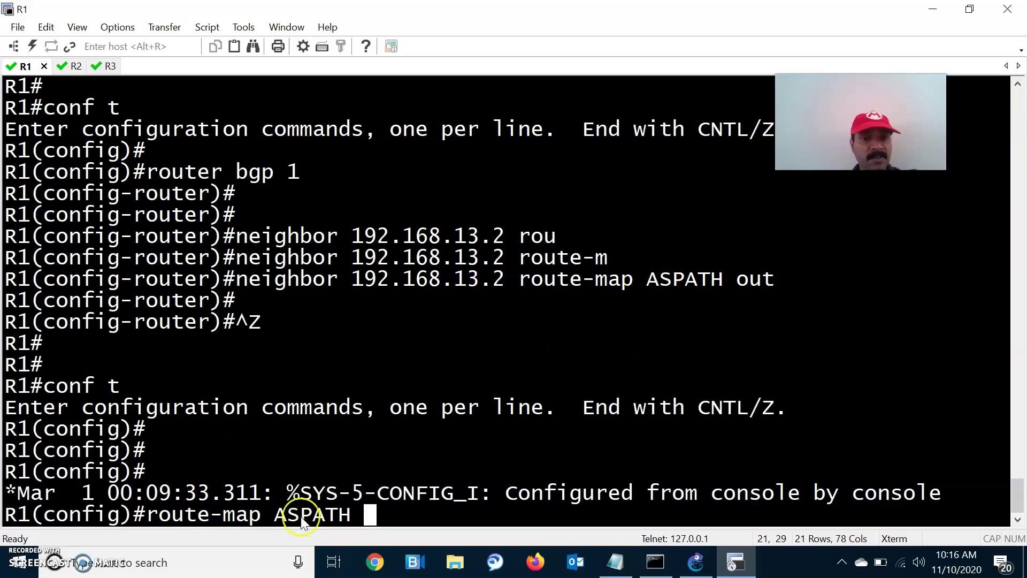
text(per)
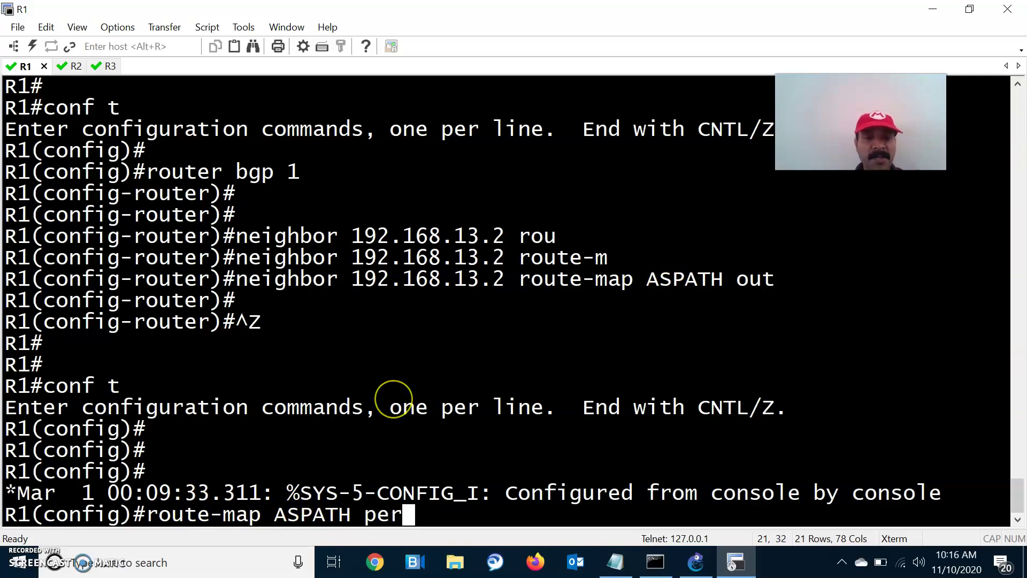
key(Tab)
text(10)
key(Return)
Set the route map's as-path prepend to "1 1 1 1 1 1" after checking the AS in GNS3, and leave configuration mode.
text(set)
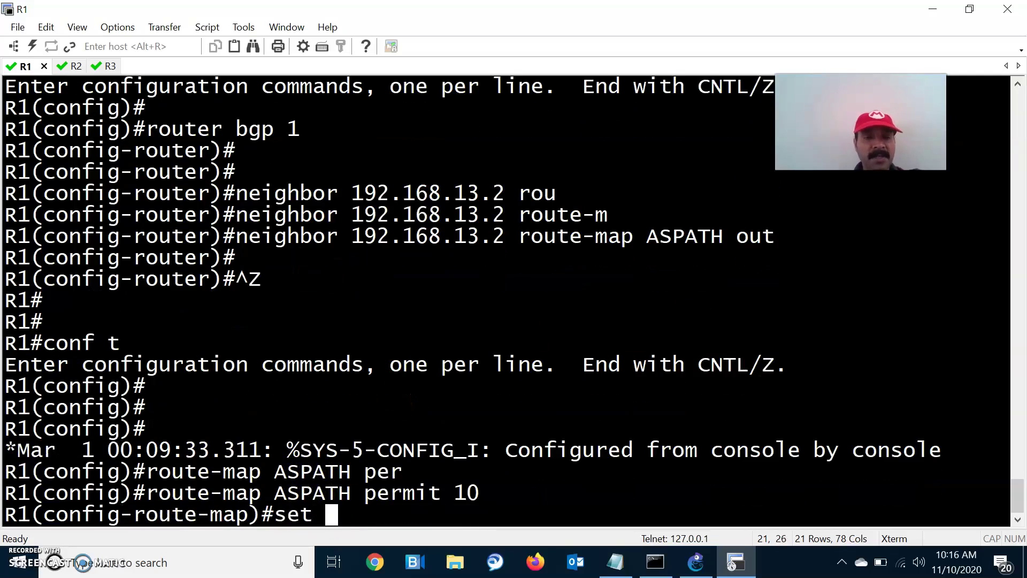
text( as-p)
key(Tab)
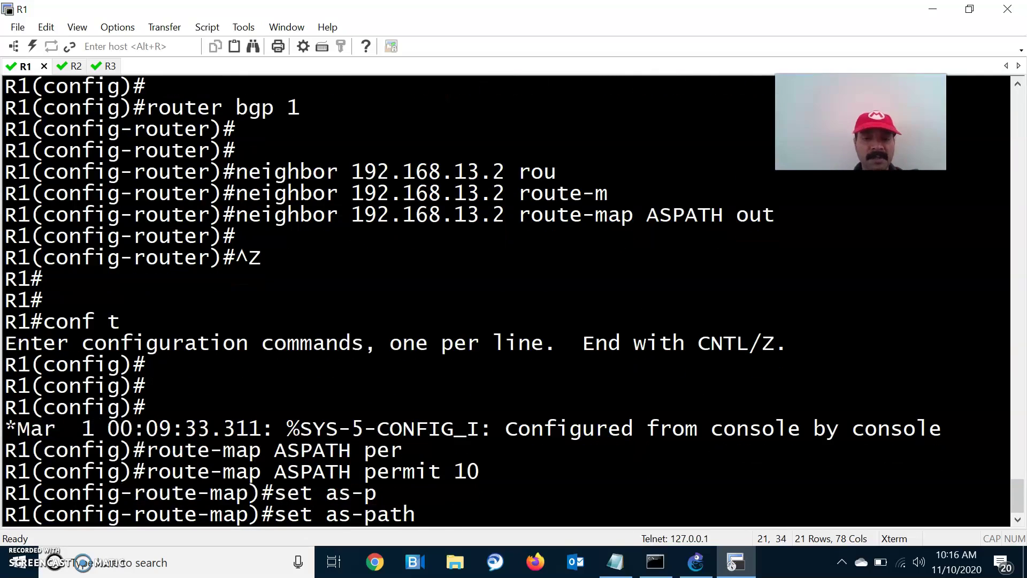
text(pr)
key(Tab)
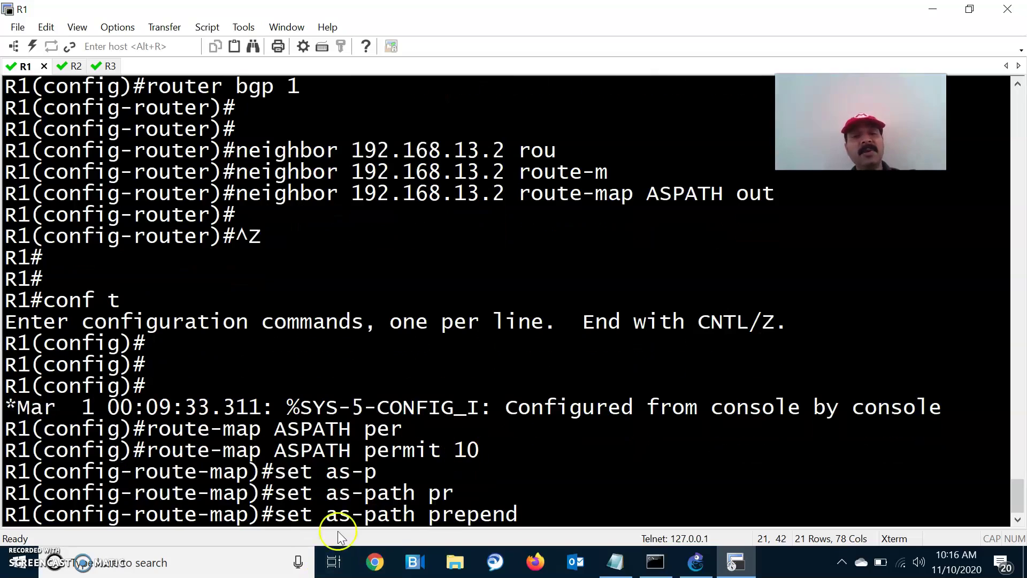
key(alt+Tab)
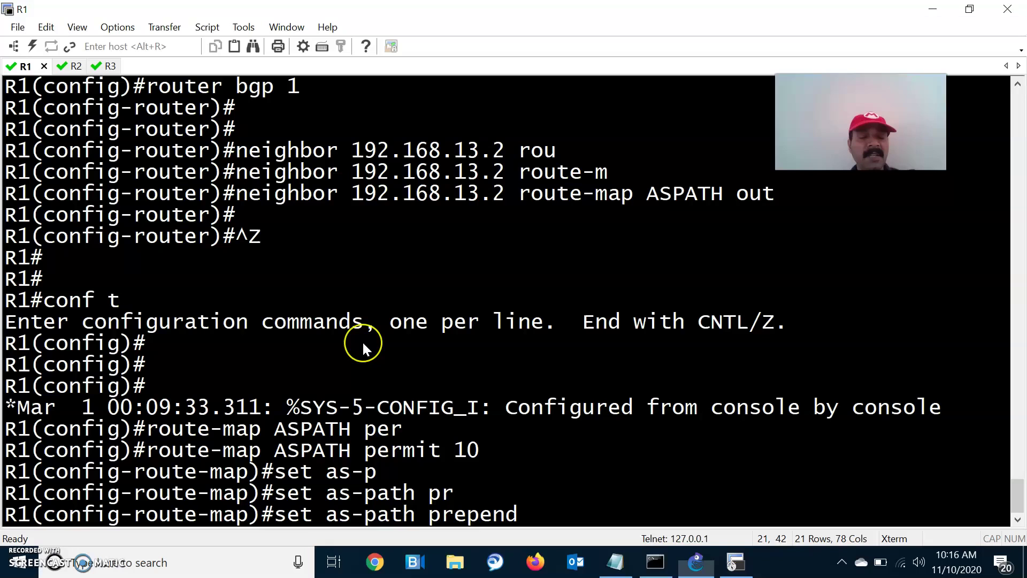
key(alt+Tab)
text(1)
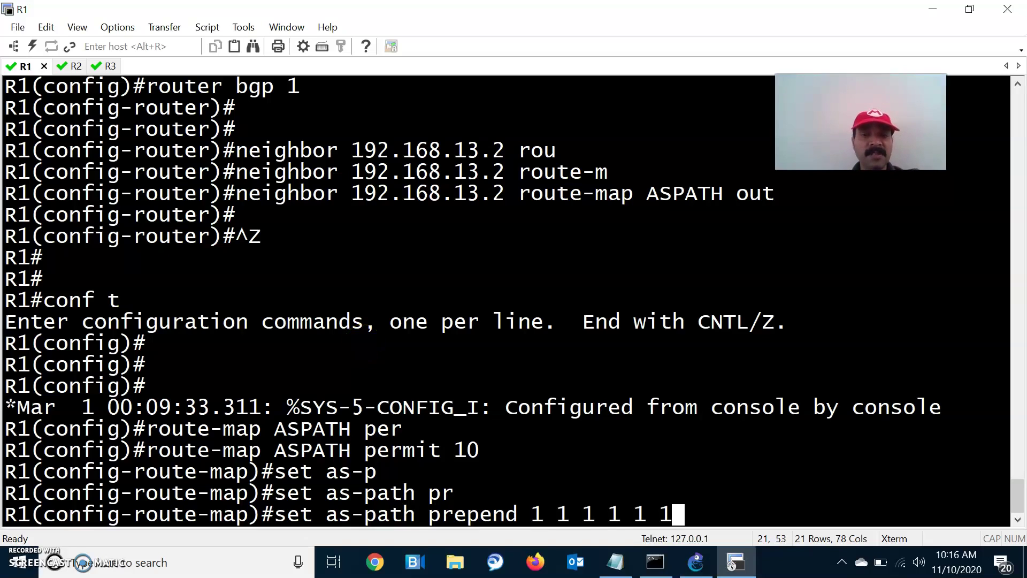
key(Return)
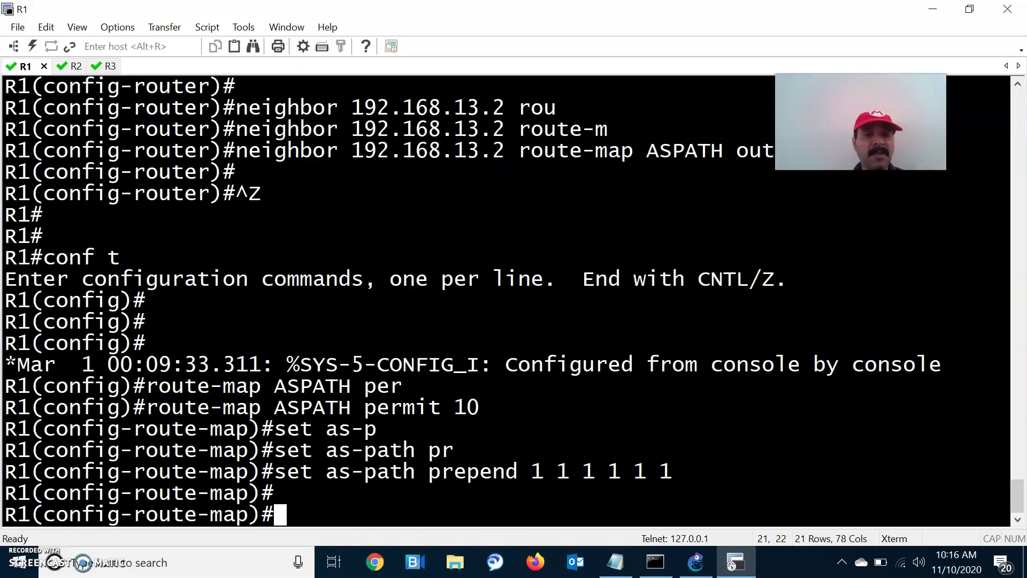
key(ctrl+z)
key(Return)
key(Return)
key(Return)
key(Return)
key(Return)
key(Return)
key(Return)
key(Return)
key(Return)
key(Return)
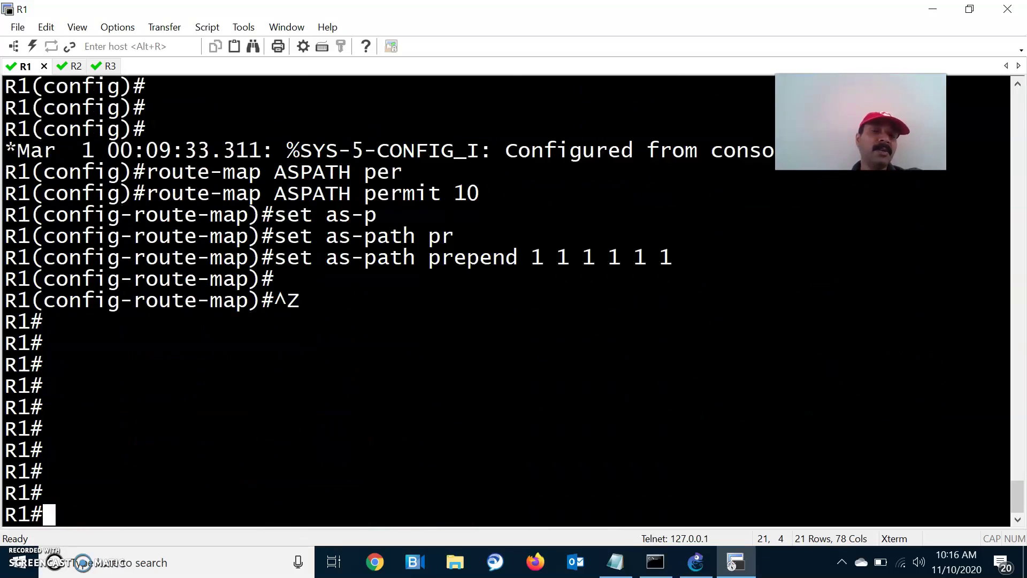
Check the R1–R3 link in the GNS3 topology and display the BGP table on R3 twice with "show ip bgp".
key(alt+Tab)
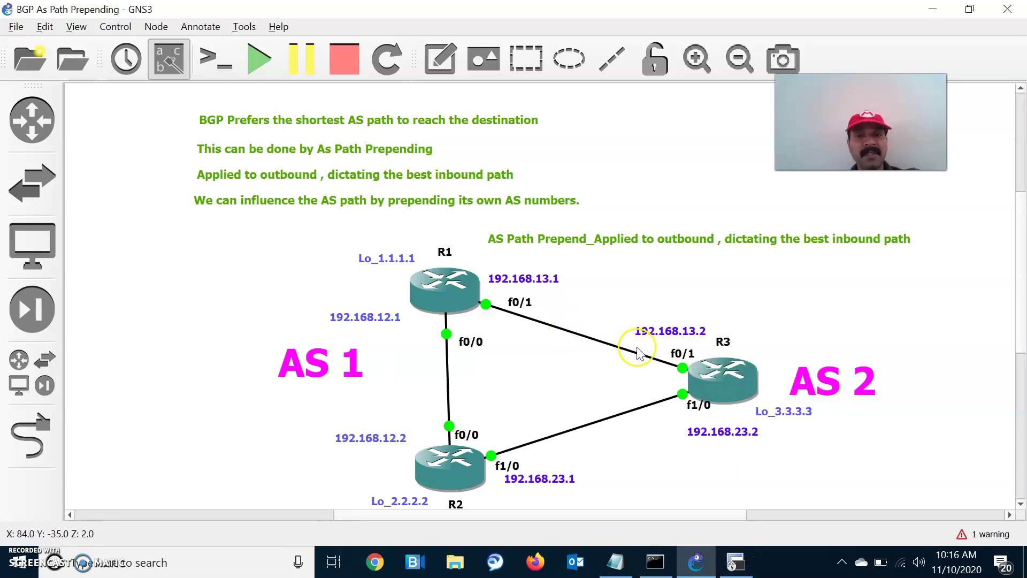
key(alt+Tab)
click(103, 65)
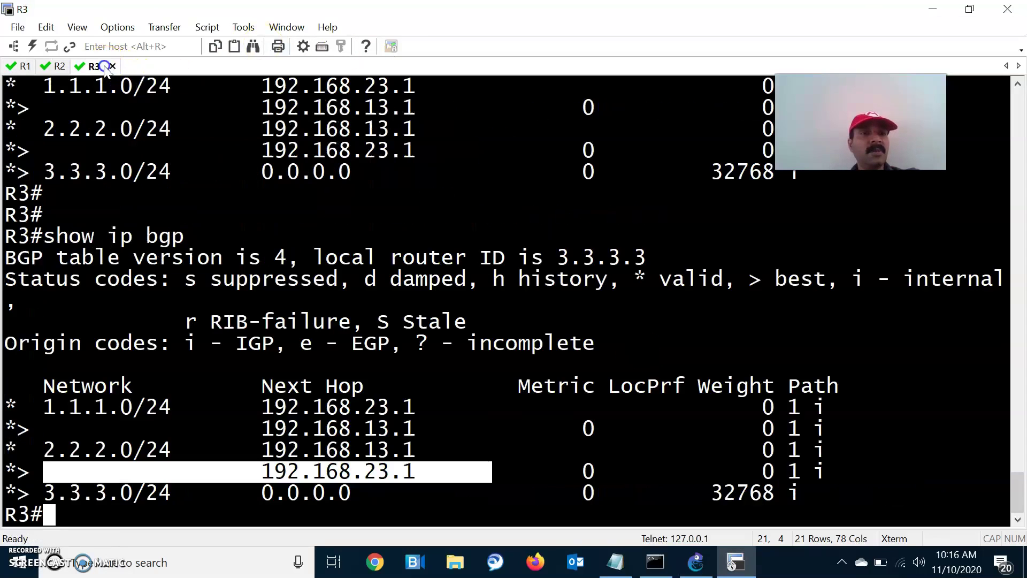
key(alt+Tab)
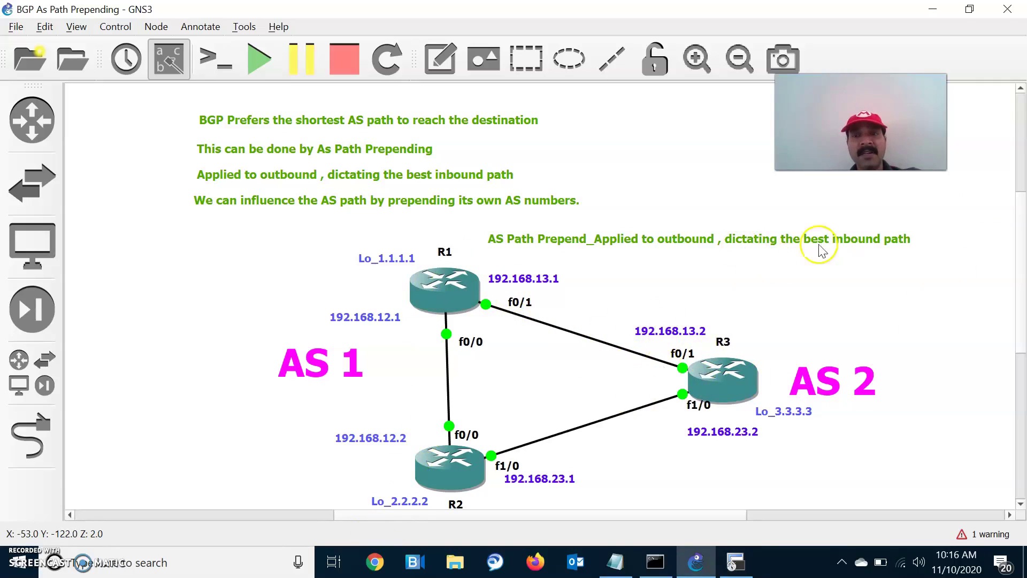
key(alt+Tab)
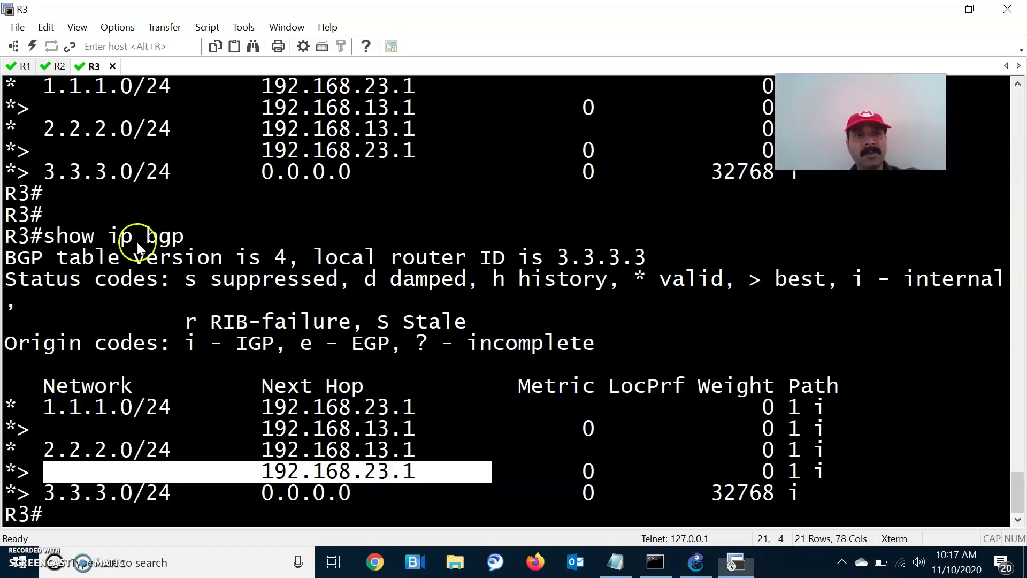
key(Up)
key(Return)
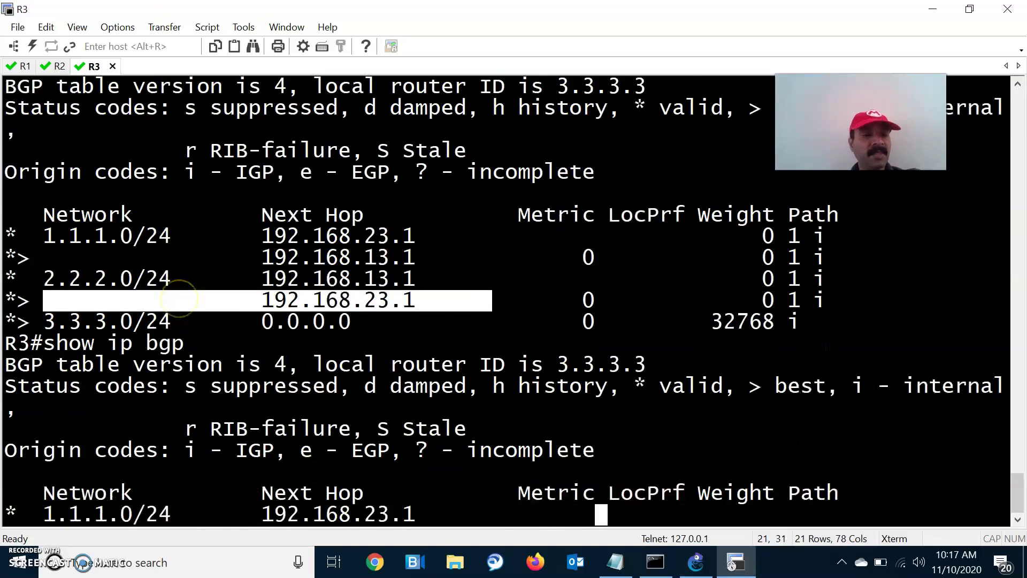
key(Return)
key(Return)
key(Return)
key(Up)
key(Return)
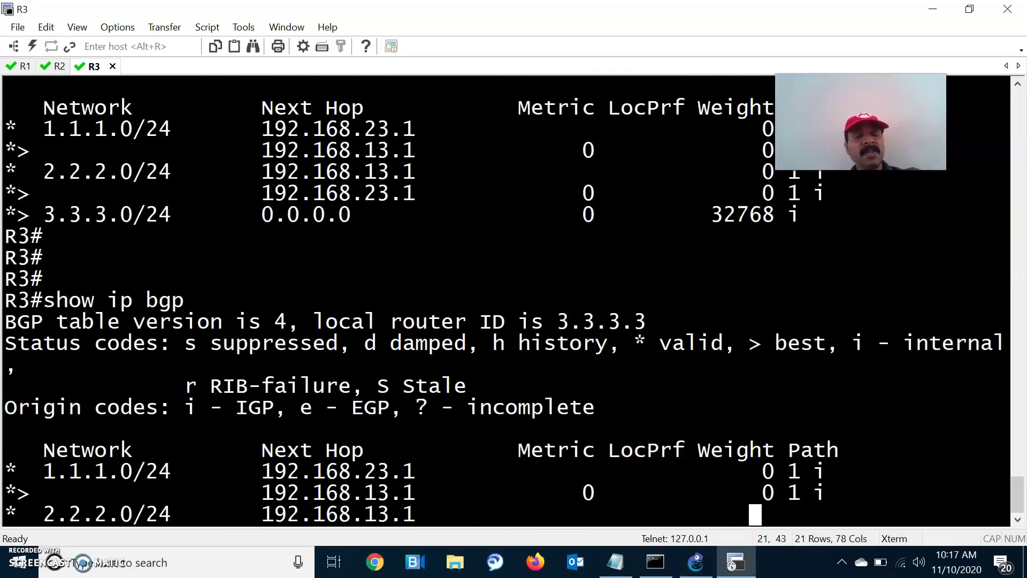
Check R1's link address in GNS3 and run "clear ip bgp 192.168.13.1 soft in" on R3.
text(clear ip bgp)
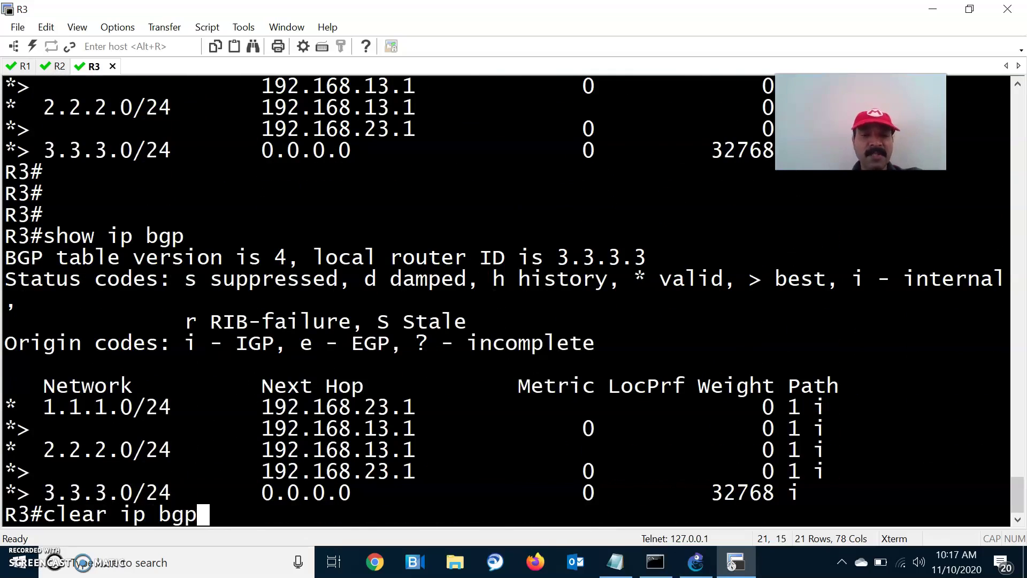
text( 192.168)
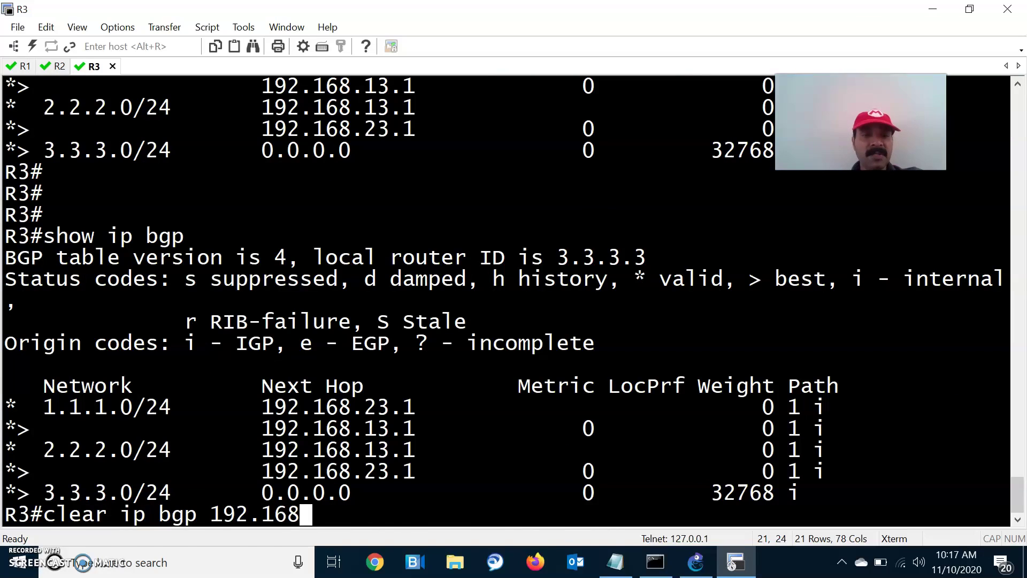
key(alt+Tab)
key(alt+Tab)
text(13.)
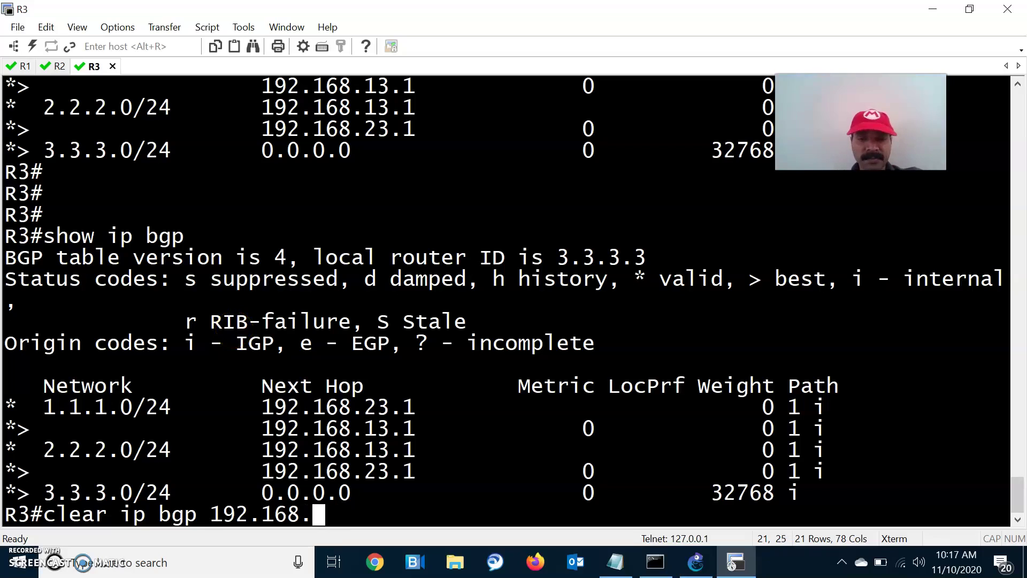
key(alt+Tab)
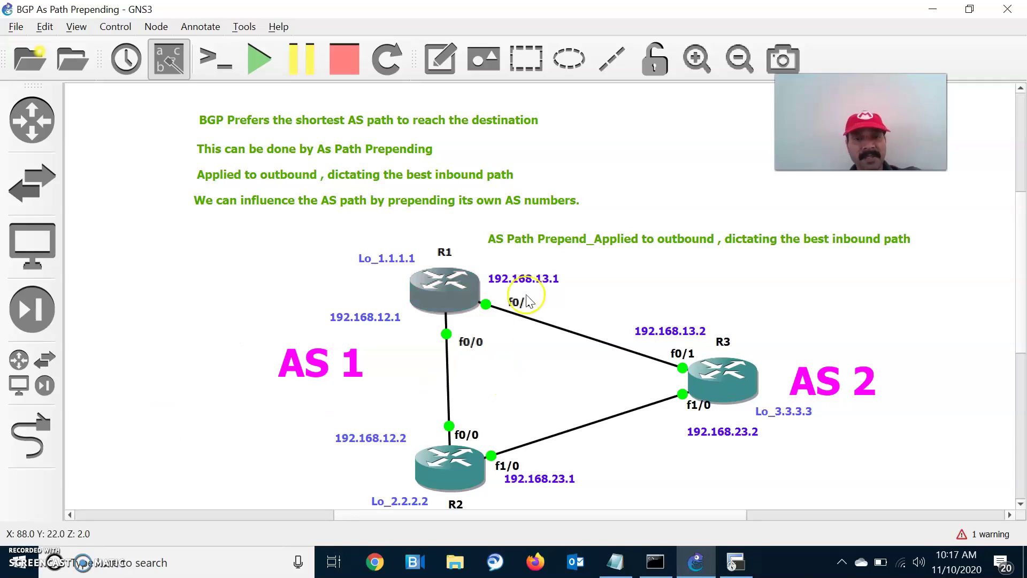
key(alt+Tab)
text(soft)
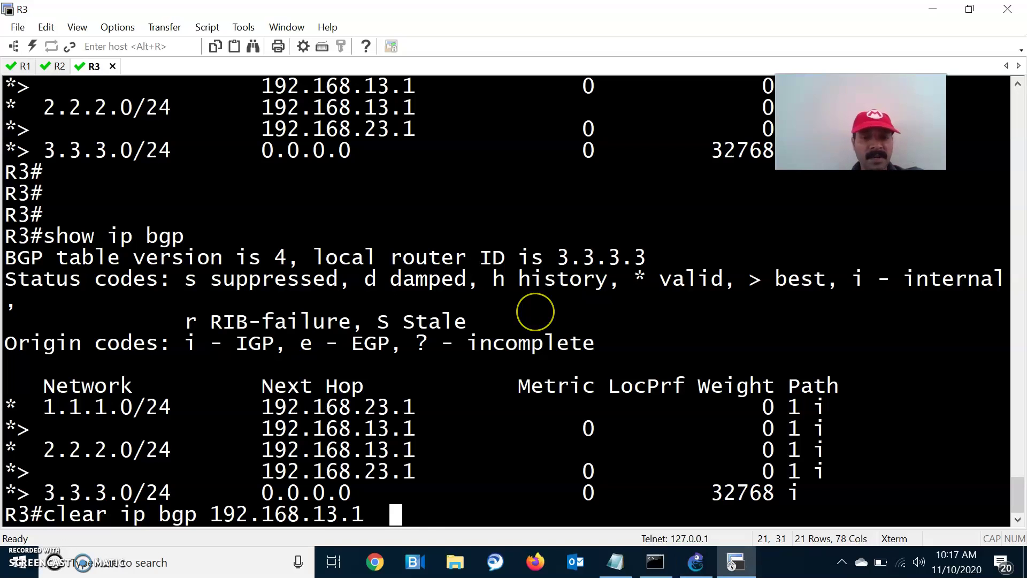
key(Return)
Recall the clear command on R3 and run it for the other neighbor as "clear ip bgp 192.168.23.1 soft in".
key(Up)
key(Left)
key(Left)
key(Left)
key(Left)
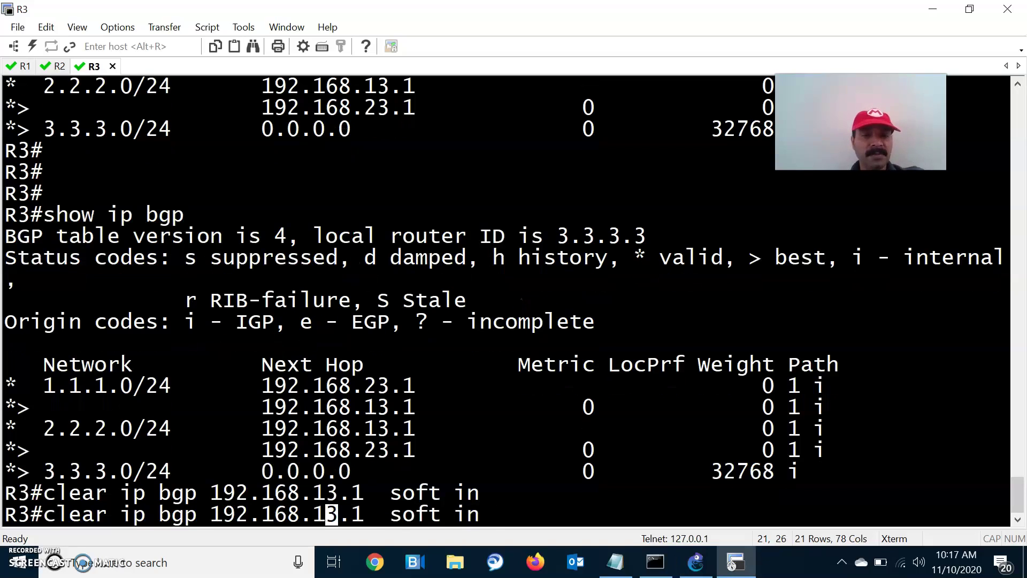
key(Return)
key(Return)
Review the links in the GNS3 topology, R3's next hops, and the prepend configuration on R1.
key(alt+Tab)
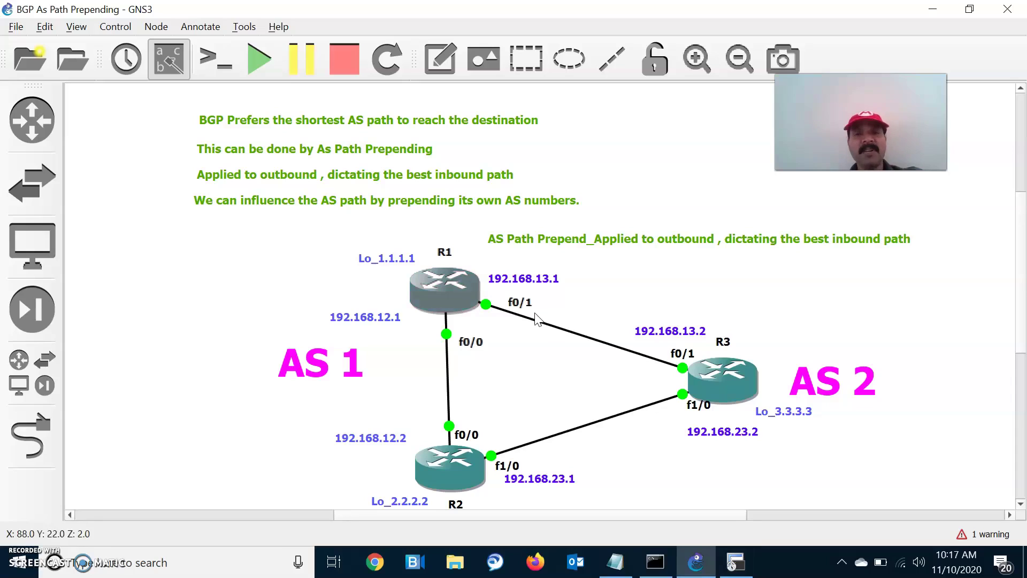
key(alt+Tab)
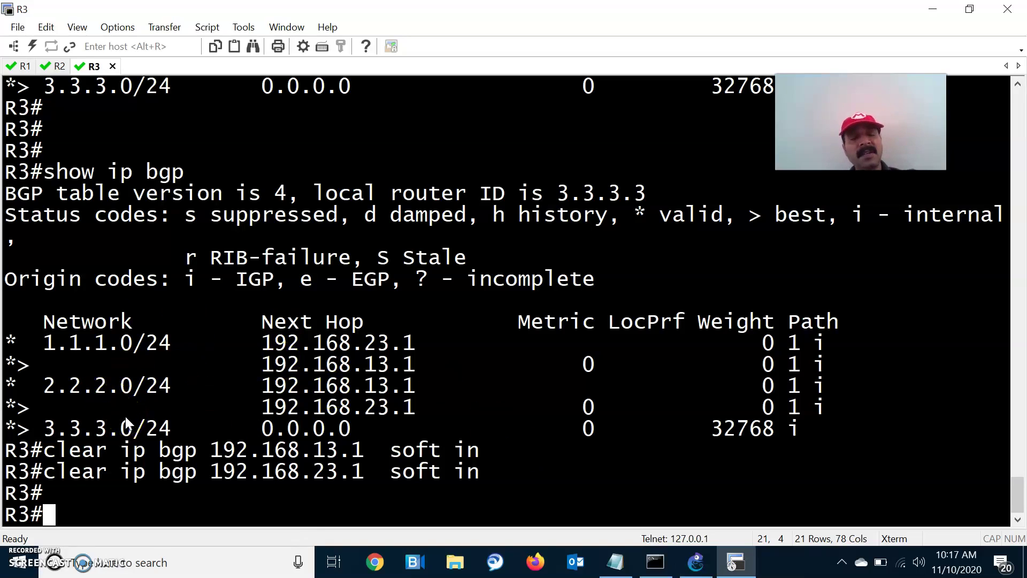
click(341, 365)
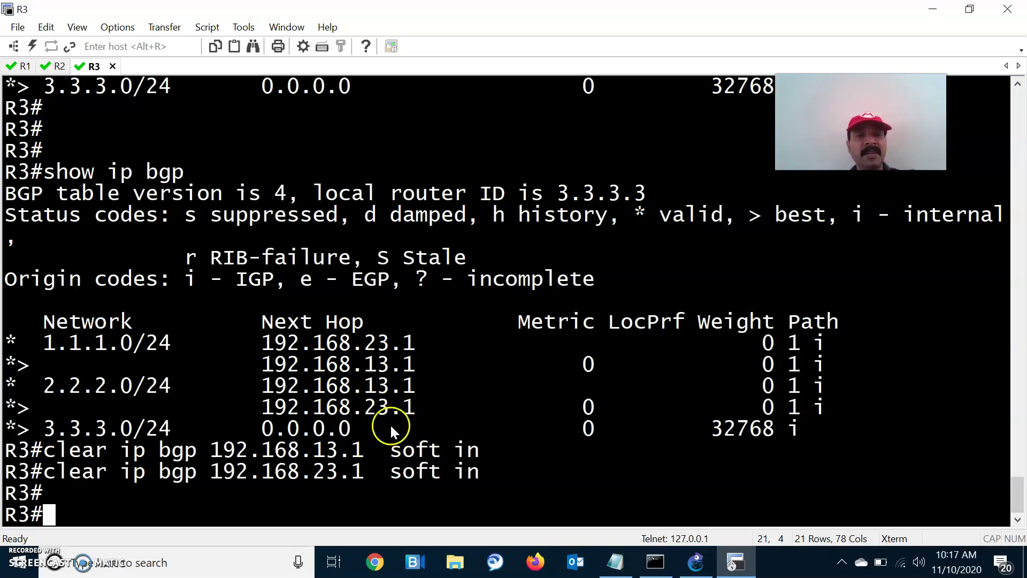
click(19, 68)
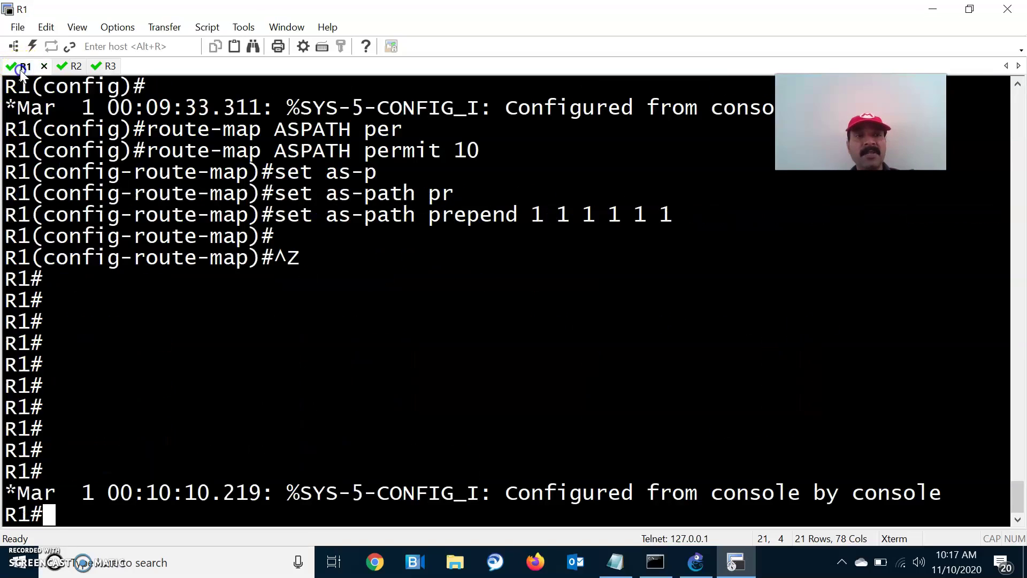
Return to the R3 console and display its BGP table again with "show ip bgp".
click(107, 70)
key(Return)
key(Return)
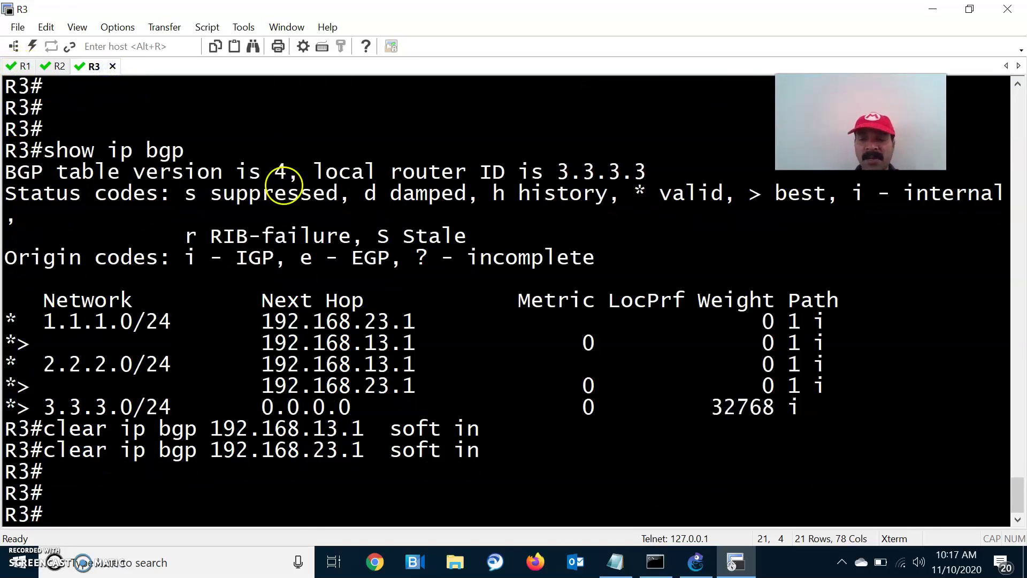
key(Up)
key(Up)
key(Up)
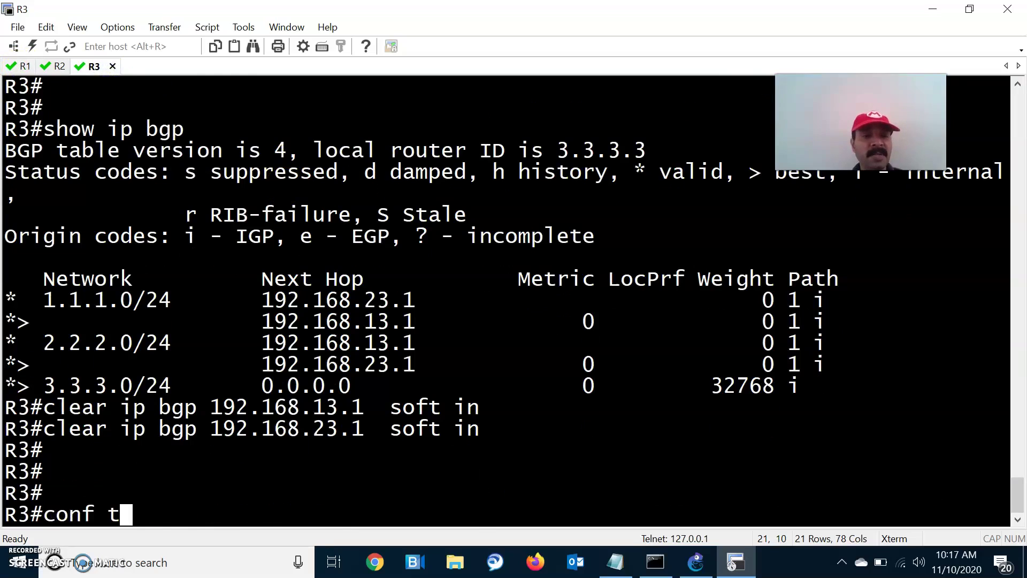
key(Return)
key(Return)
key(Return)
key(Return)
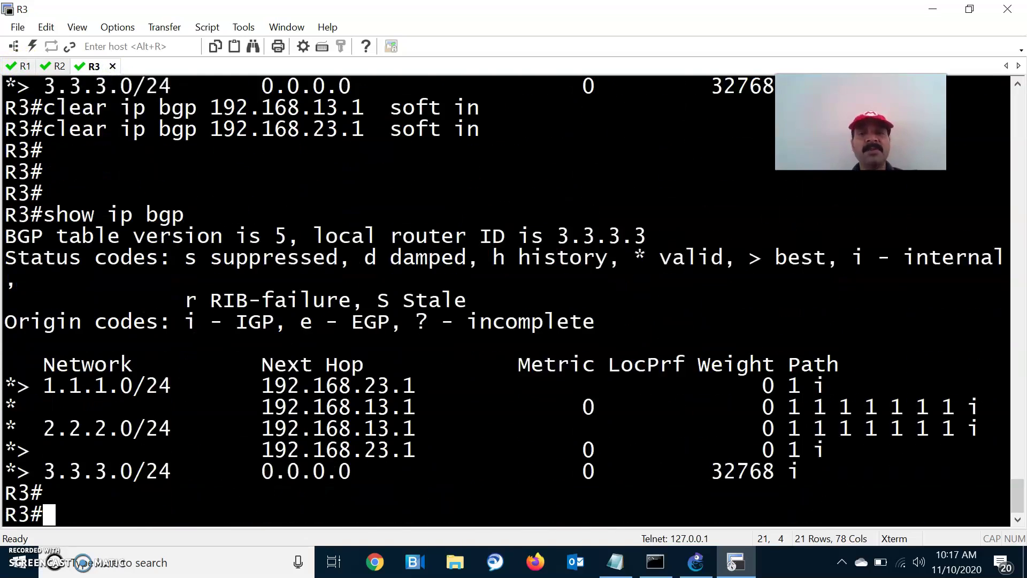
Examine the AS paths and best-path markers for 1.1.1.0/24 and 2.2.2.0/24 in R3's BGP table.
drag(770, 369, 981, 370)
drag(23, 386, 968, 386)
drag(26, 385, 80, 391)
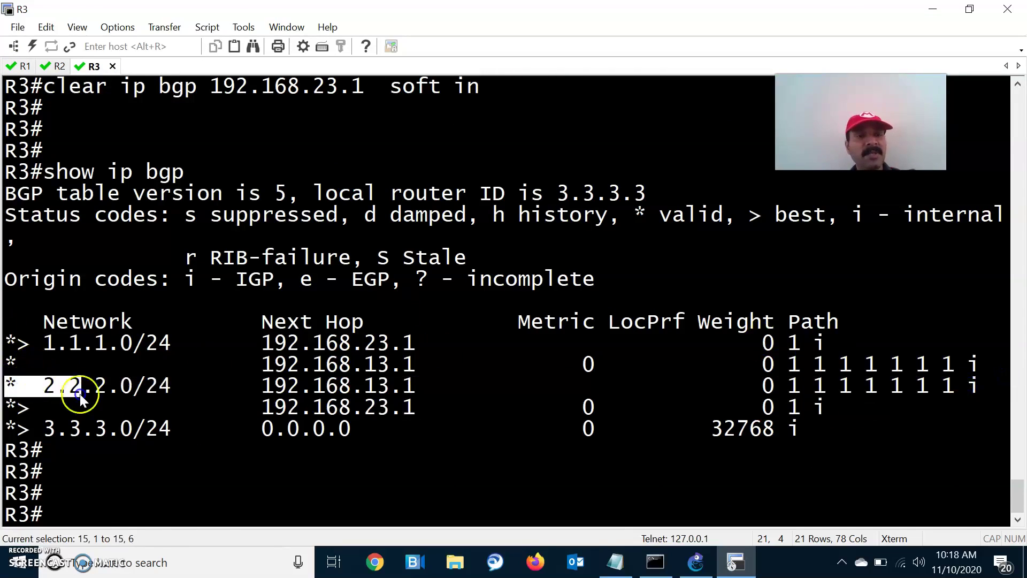
click(11, 347)
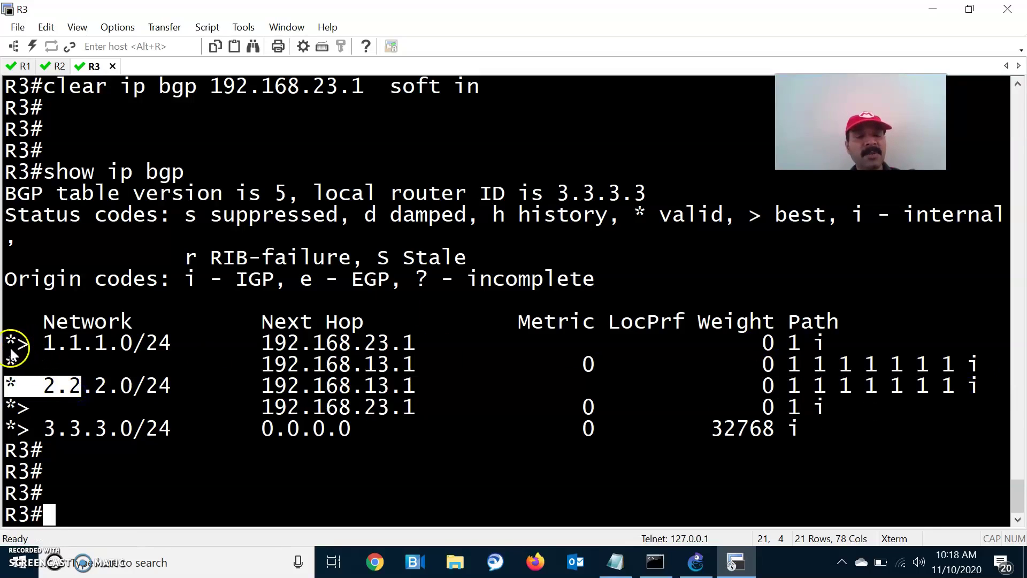
drag(10, 349, 939, 354)
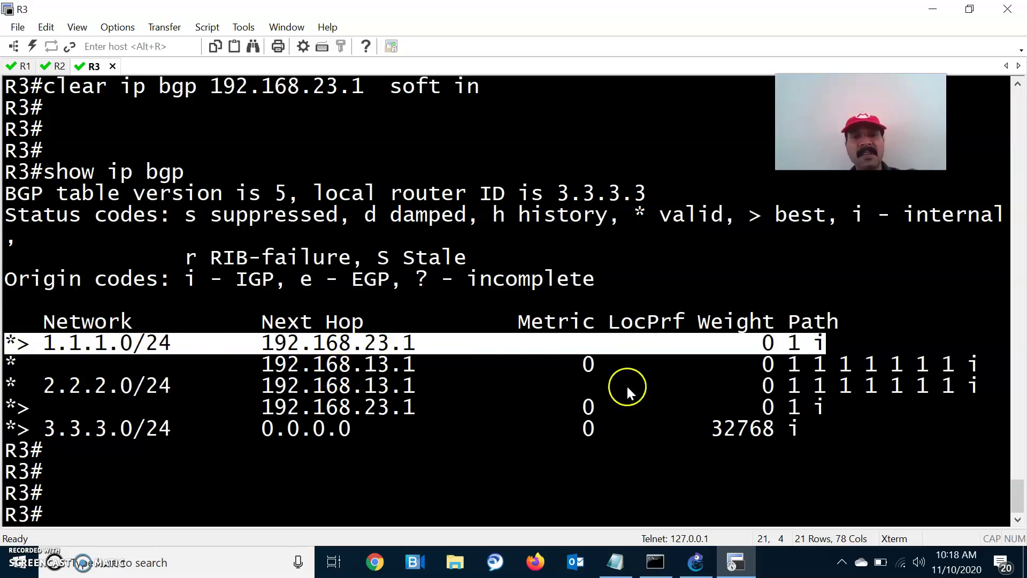
drag(828, 341, 16, 331)
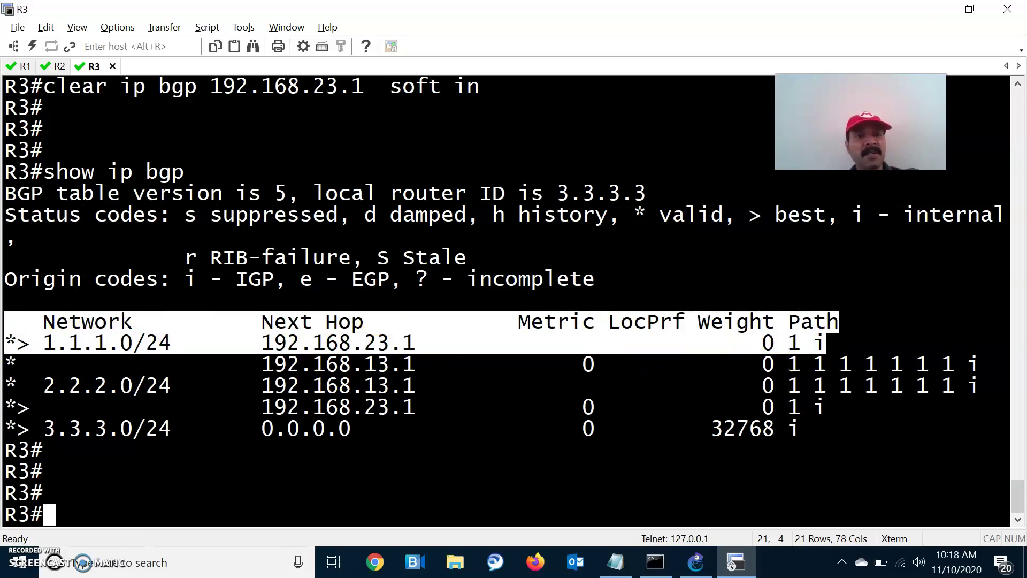
Compare the two 1.1.1.0/24 entries in R3's BGP table with the R1 and R2 links in the GNS3 topology.
key(alt+Tab)
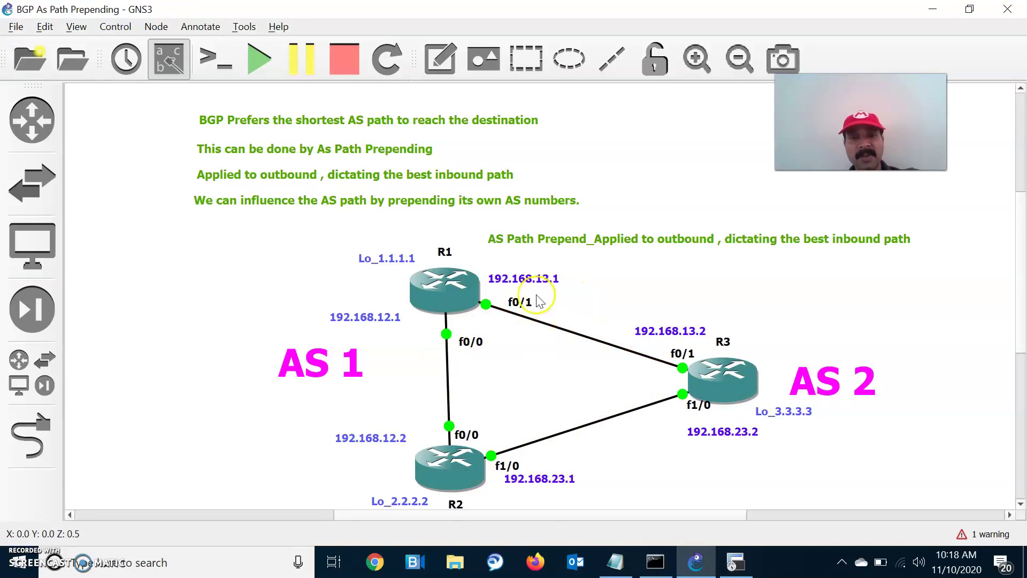
key(alt+Tab)
drag(10, 377, 981, 365)
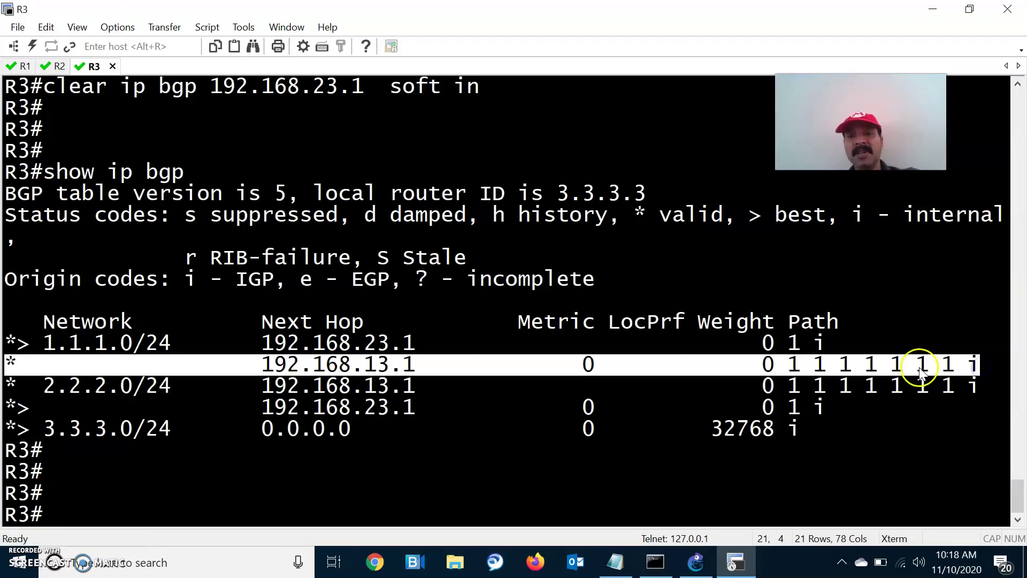
key(alt+Tab)
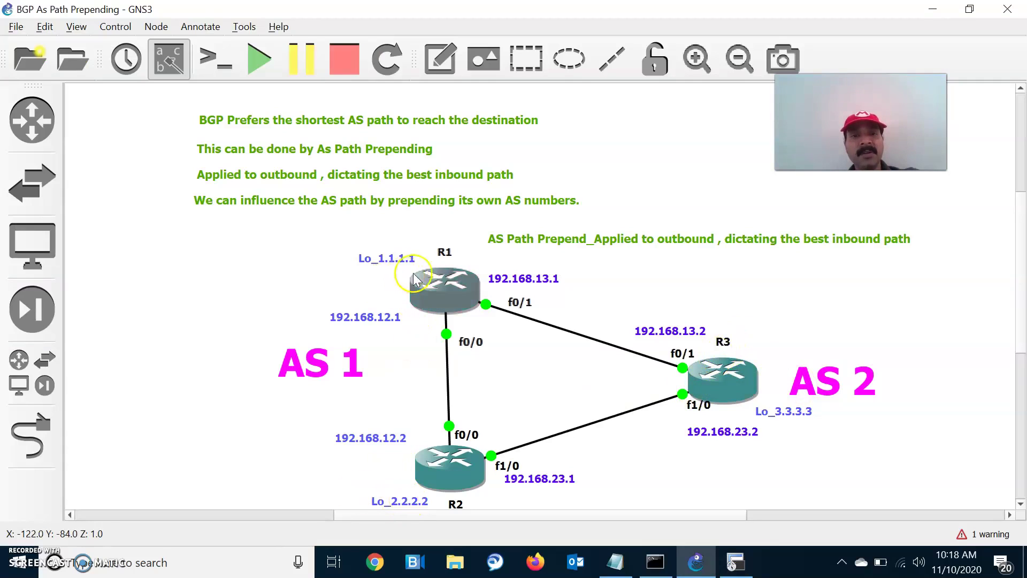
key(alt+Tab)
click(59, 398)
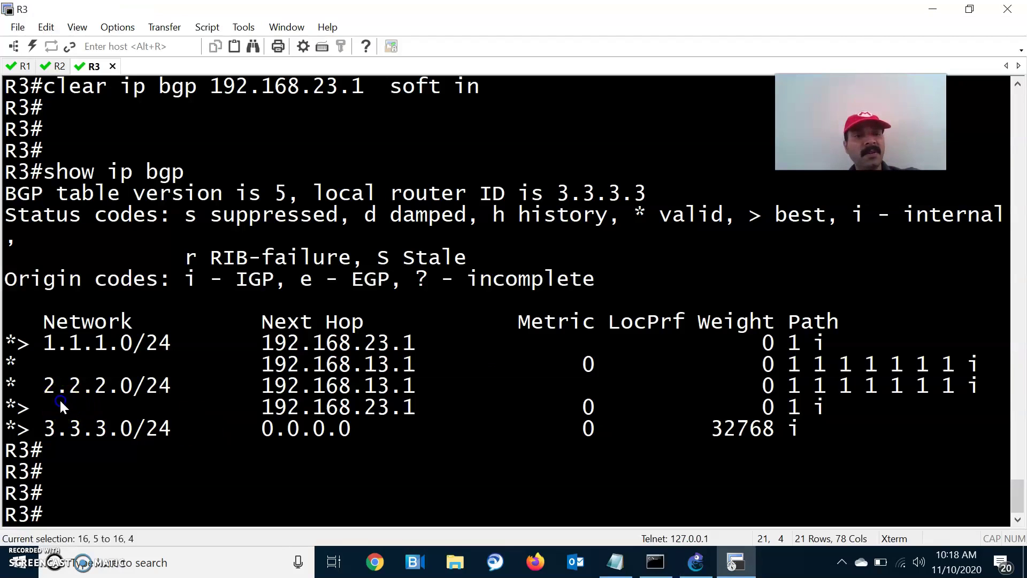
drag(50, 347, 843, 348)
key(alt+Tab)
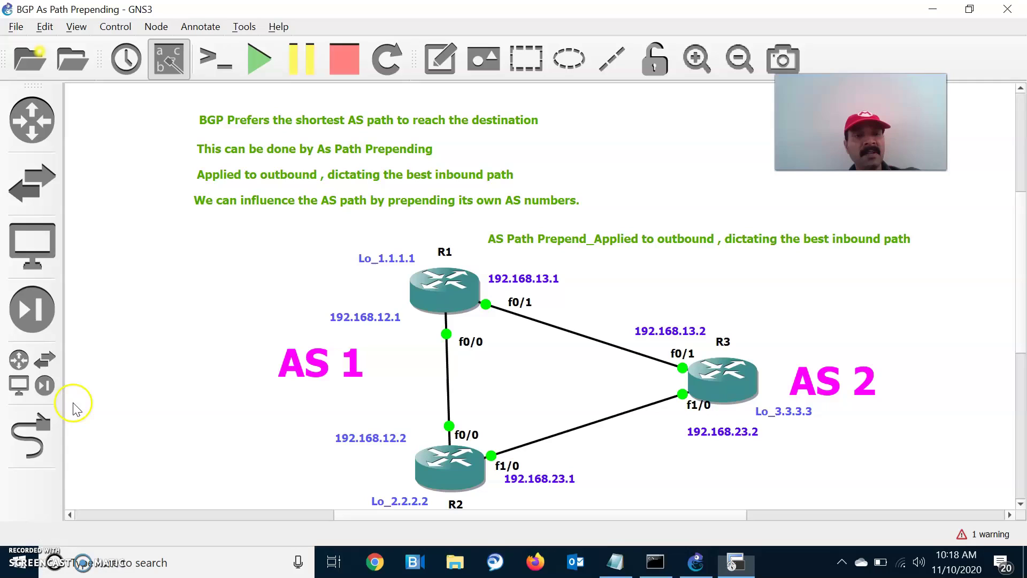
Check the prepended AS path and the 192.168.23.1 next hop in R3's BGP table against R3's links in the GNS3 topology.
key(alt+Tab)
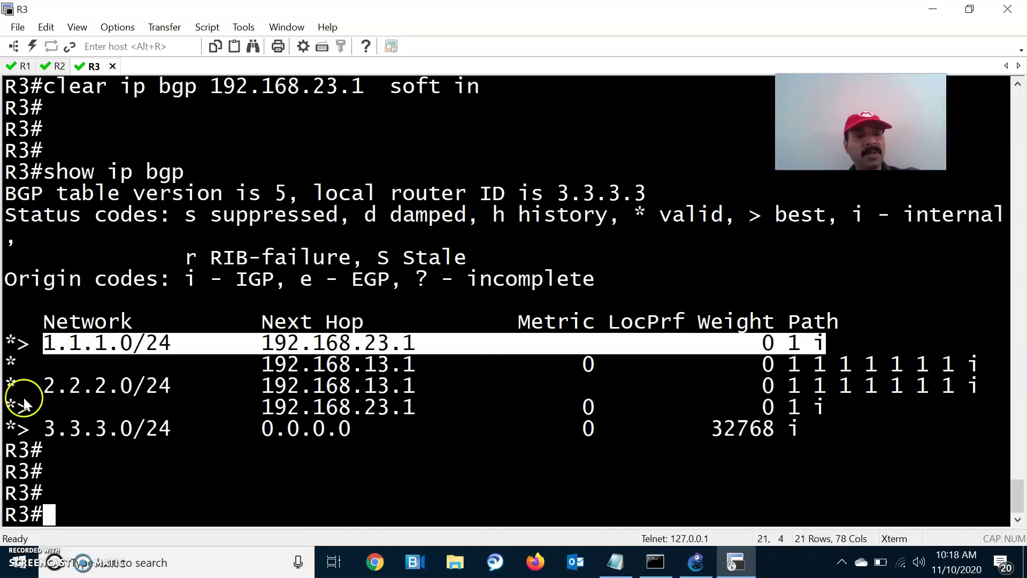
drag(113, 425, 359, 418)
drag(486, 416, 685, 416)
drag(23, 382, 8, 363)
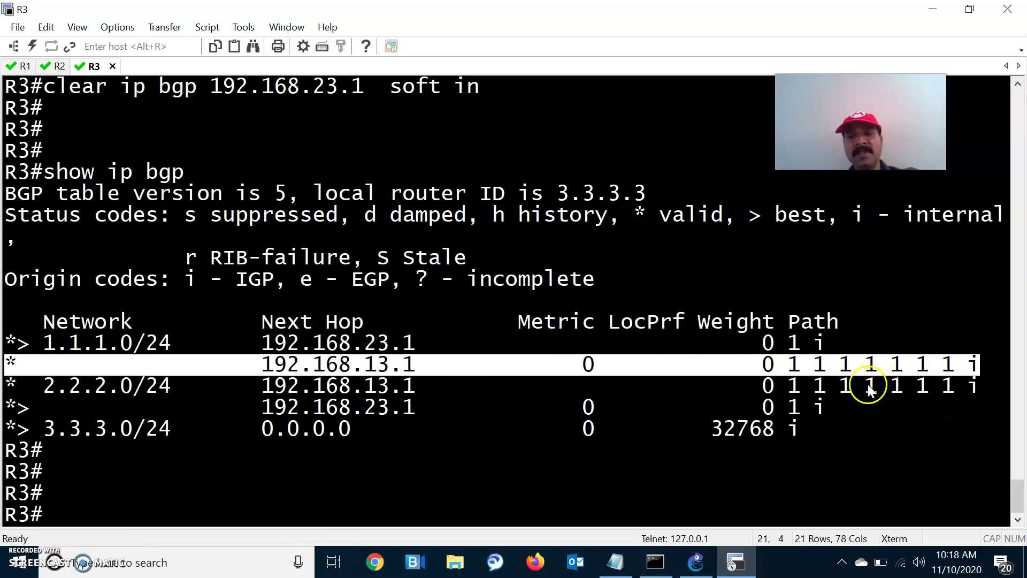
key(alt+Tab)
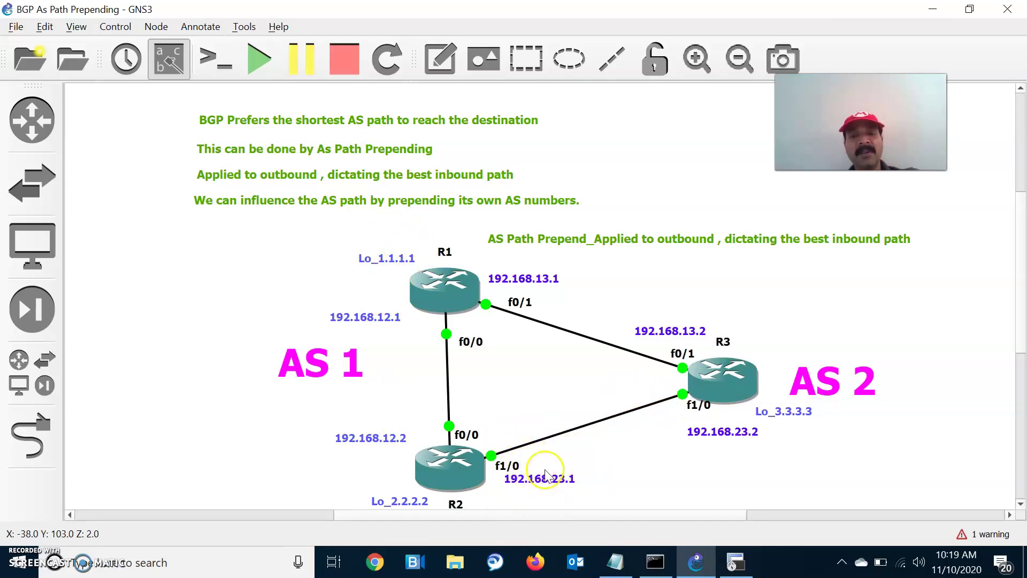
key(alt+Tab)
click(331, 412)
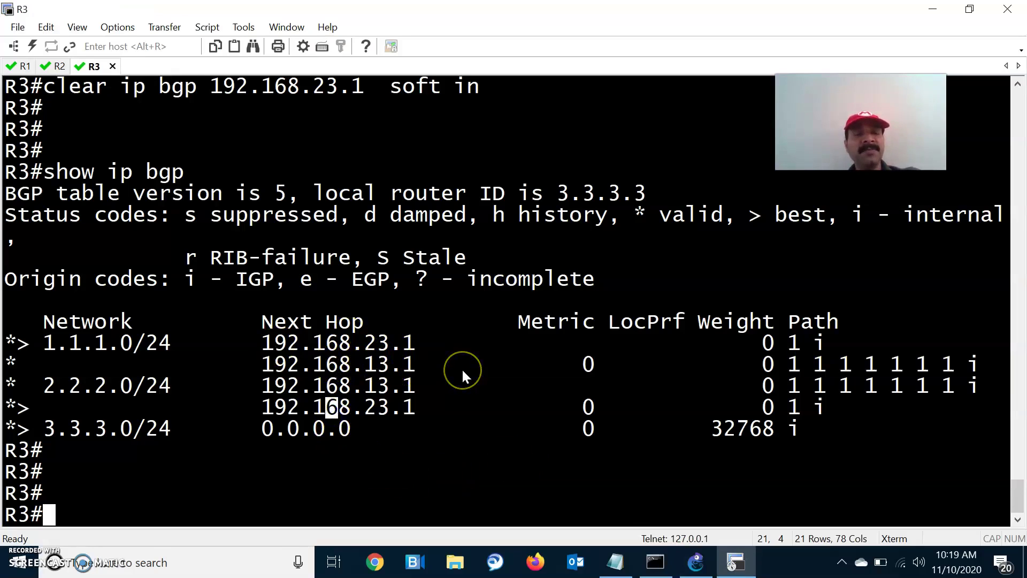
key(alt+Tab)
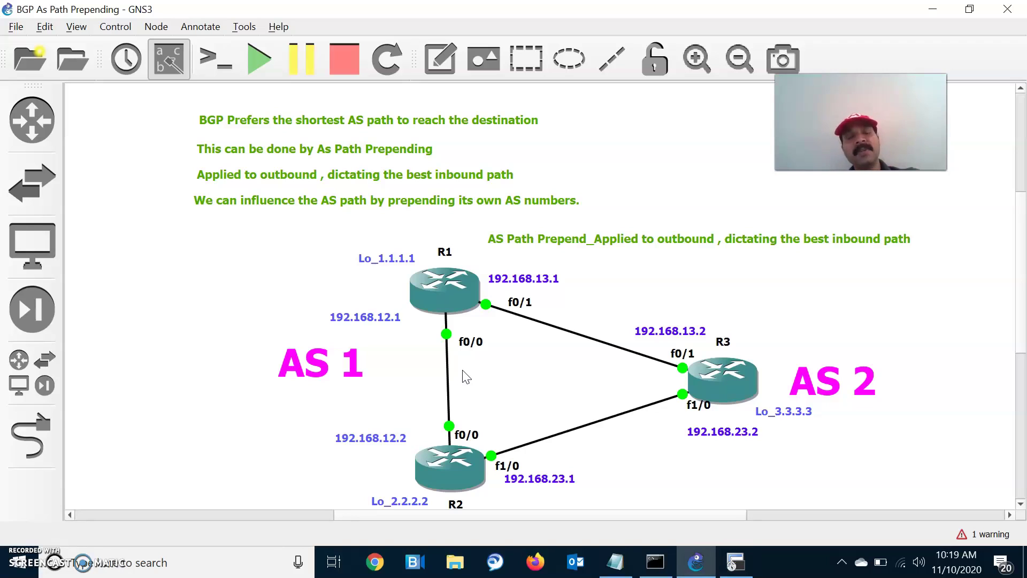
click(462, 315)
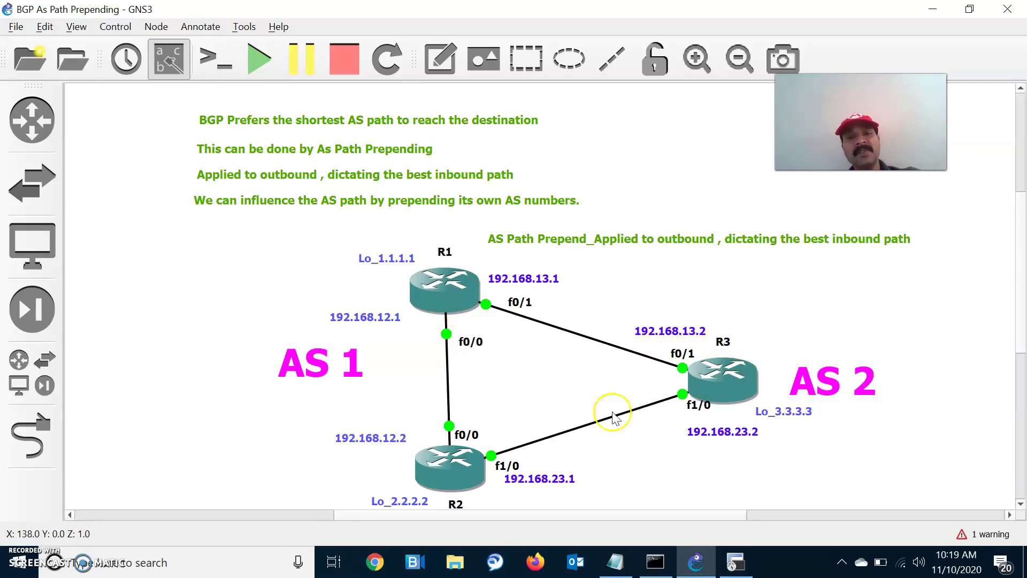